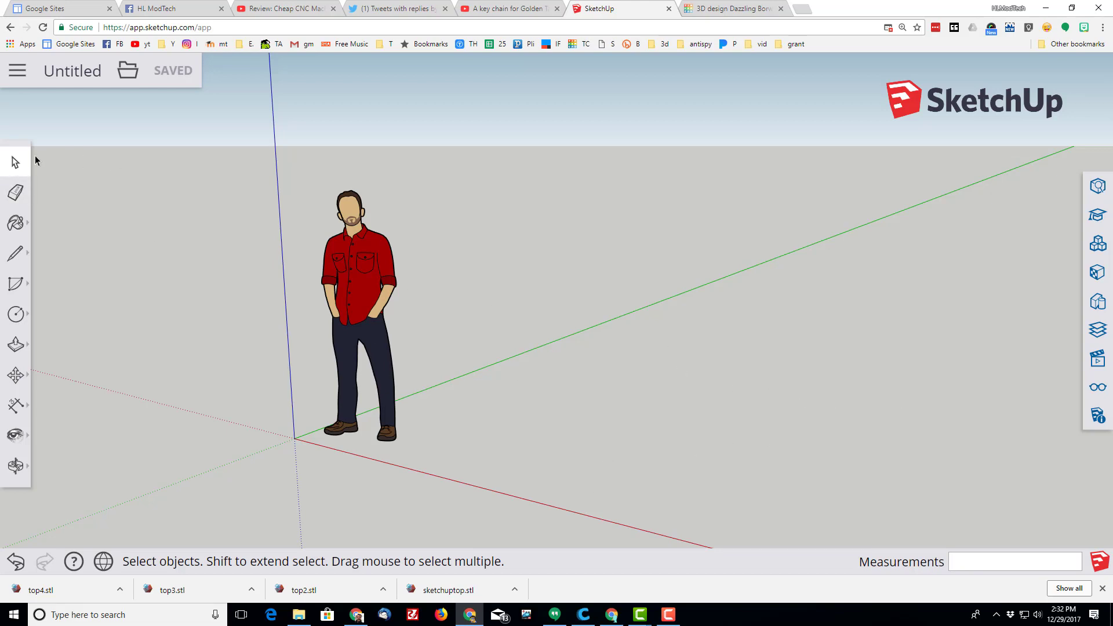
# - Create a new model from the Simple Template - Millimeters and save it in the SketchUp project as pip top
pyautogui.click(17, 70)
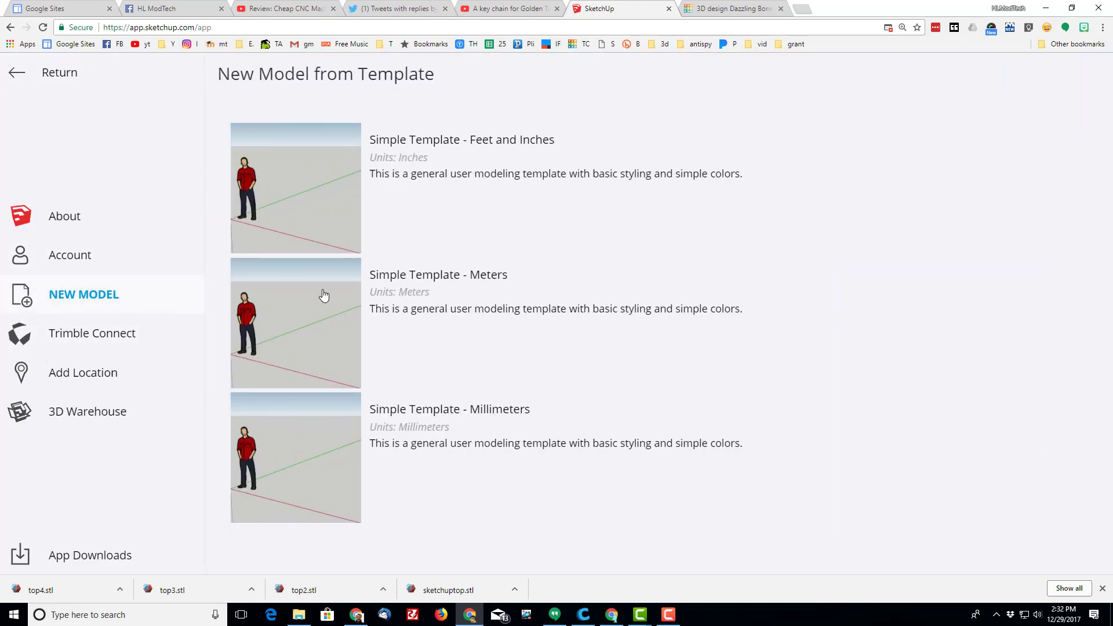
pyautogui.click(401, 424)
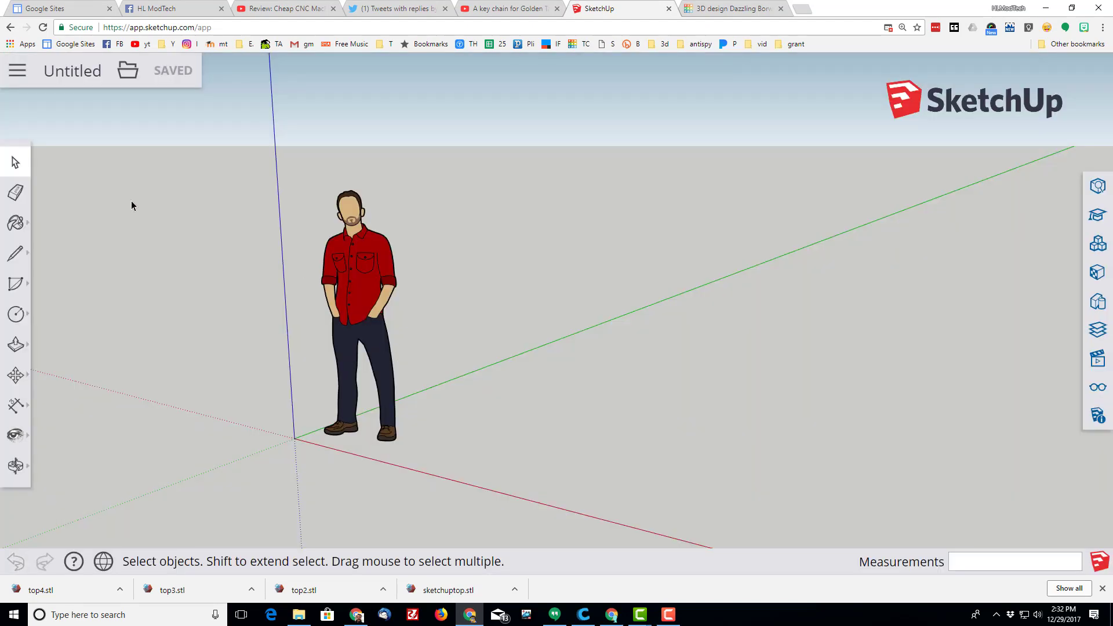
pyautogui.click(54, 74)
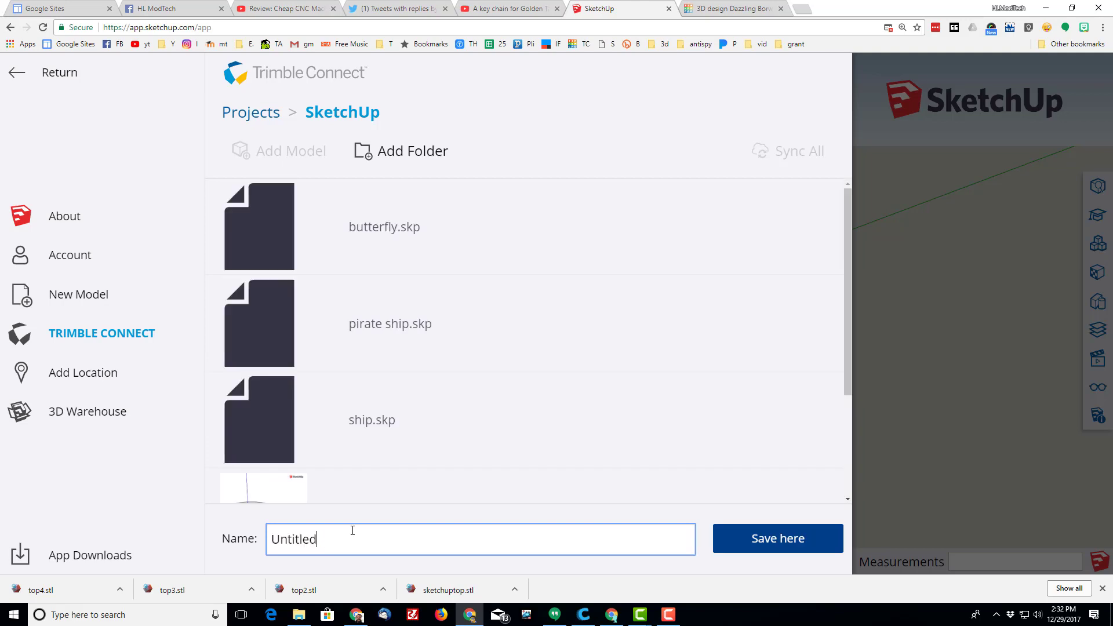
pyautogui.write('pip top')
pyautogui.click(765, 540)
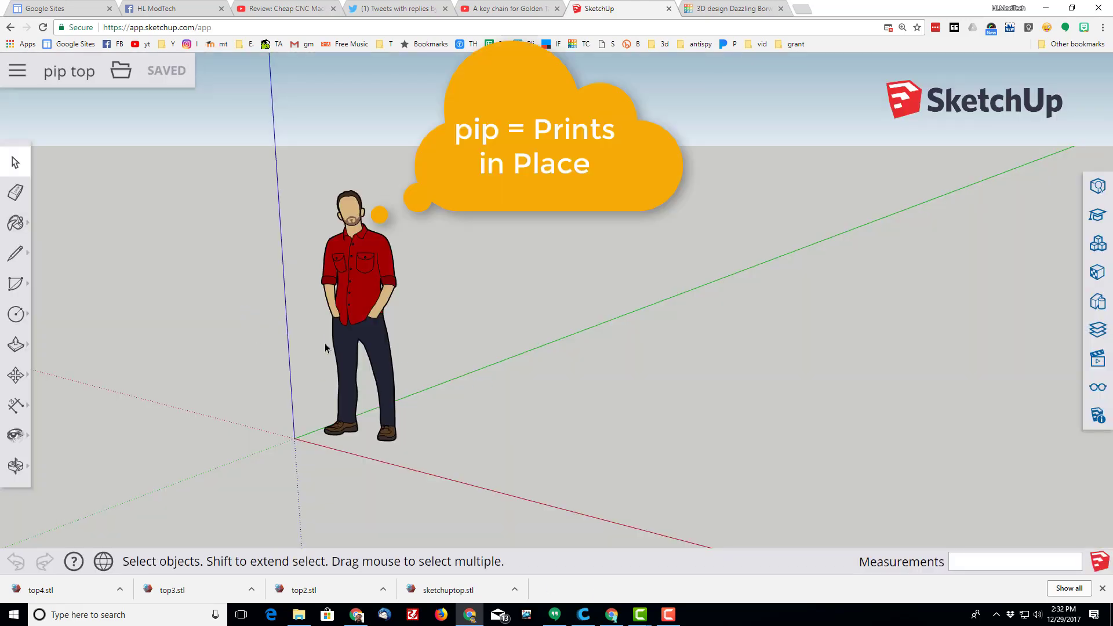
# - Delete the default human figure and draw a circle with a 4 mm radius centred on the origin
pyautogui.click(374, 339)
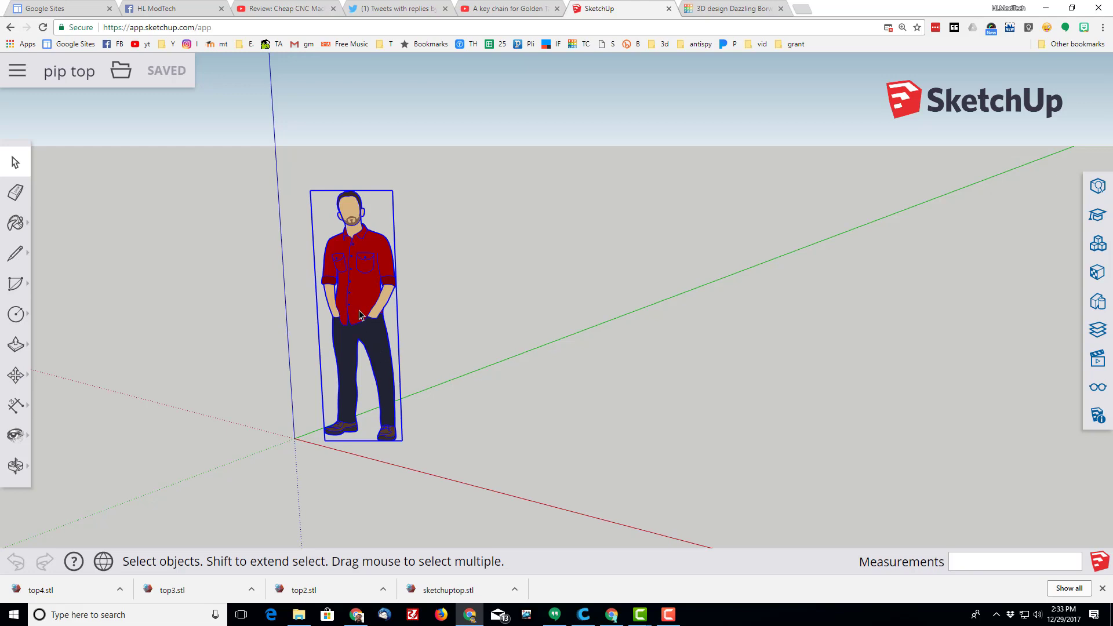
pyautogui.press('Delete')
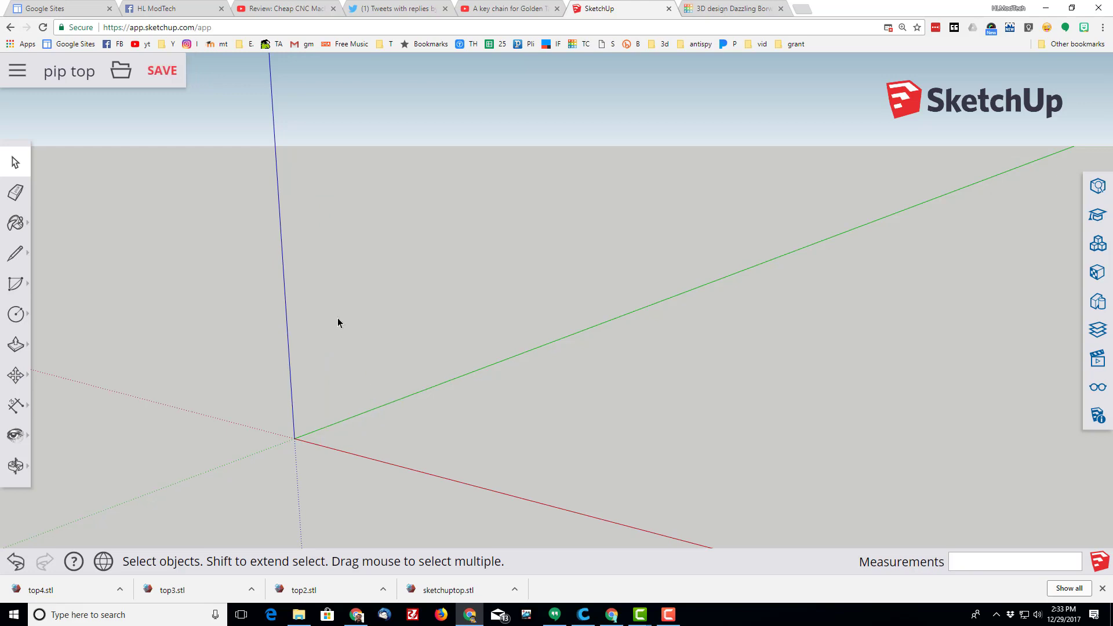
pyautogui.click(18, 315)
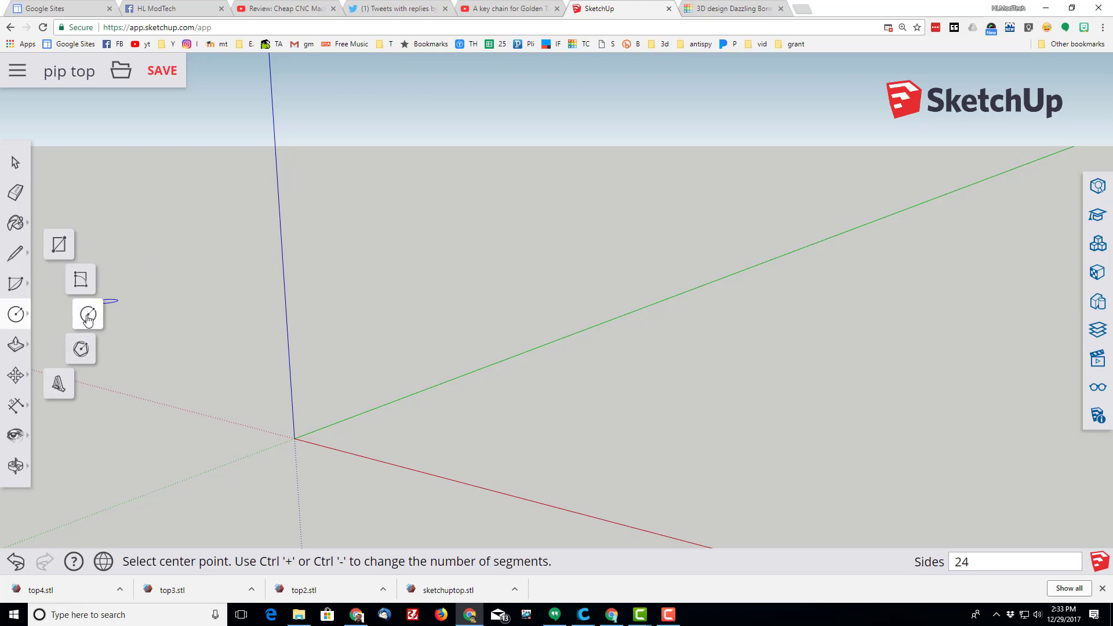
pyautogui.click(87, 317)
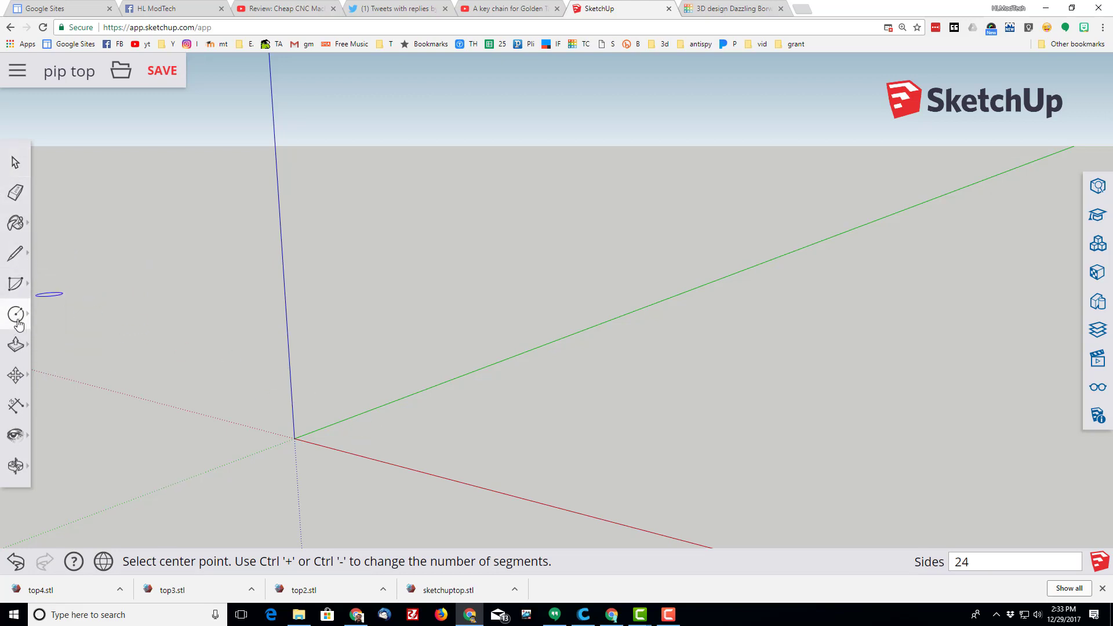
pyautogui.click(295, 438)
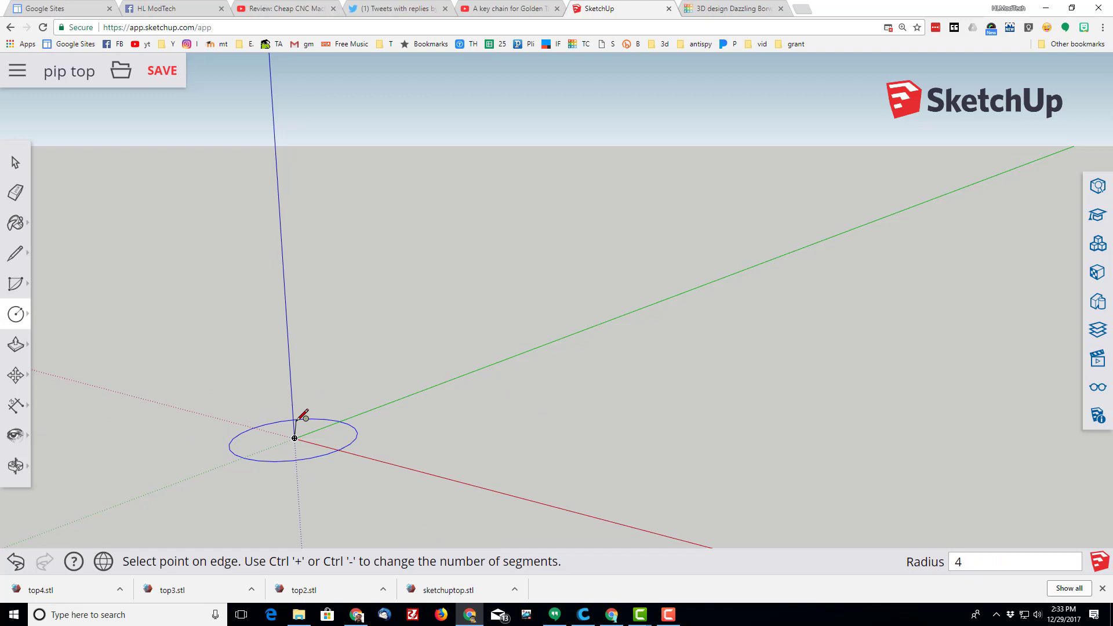
pyautogui.press('Escape')
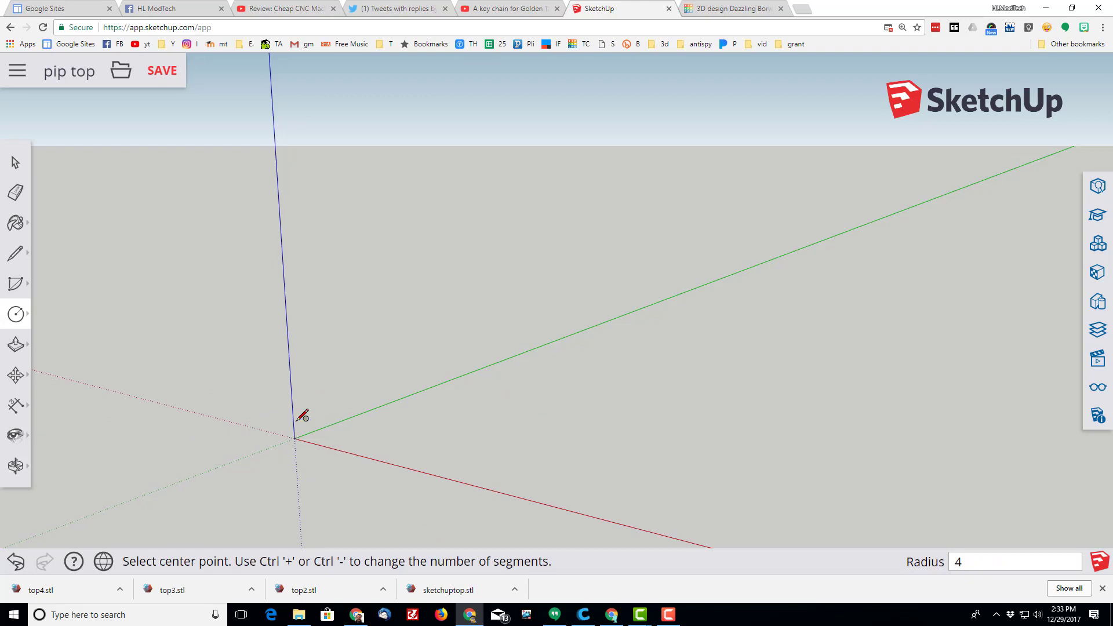
# - Push/Pull the circle upward 25 mm to form a cylinder
pyautogui.click(15, 466)
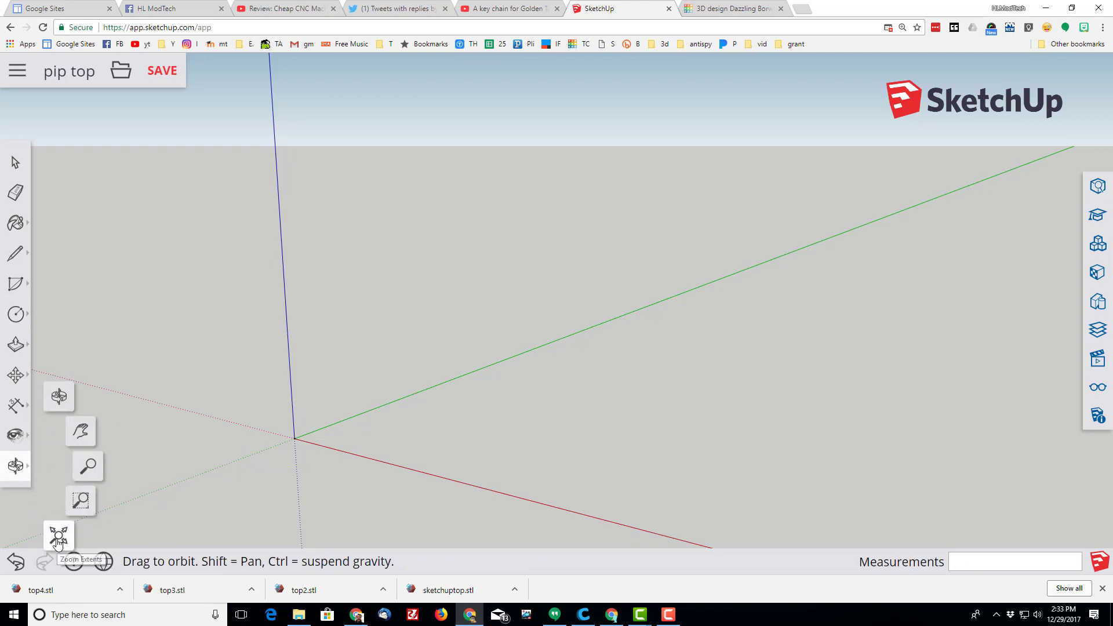
pyautogui.click(58, 539)
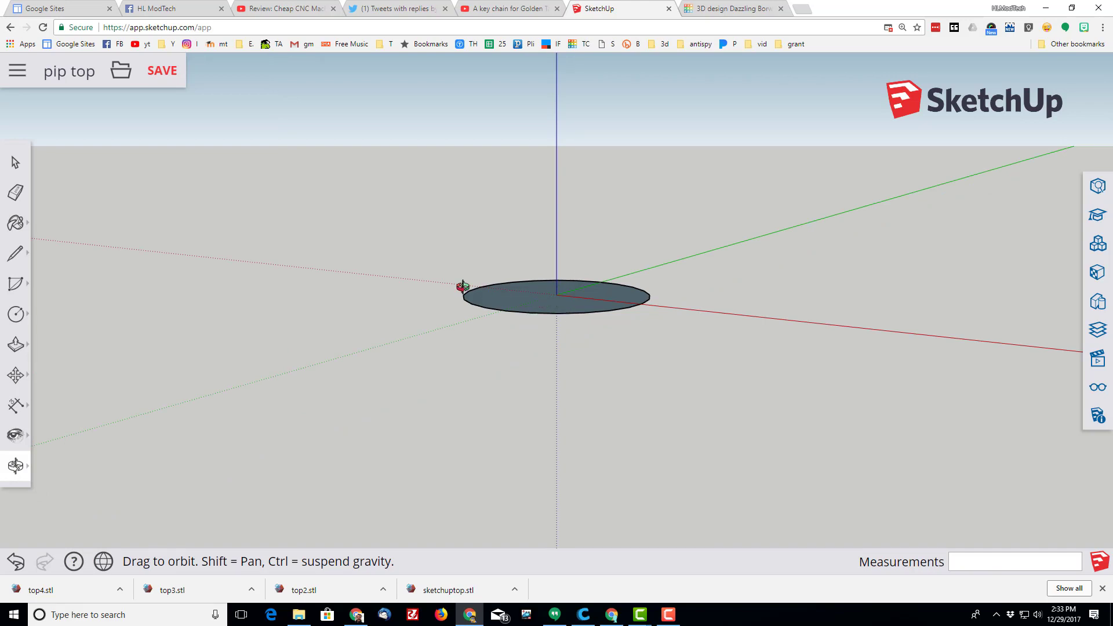
pyautogui.click(16, 348)
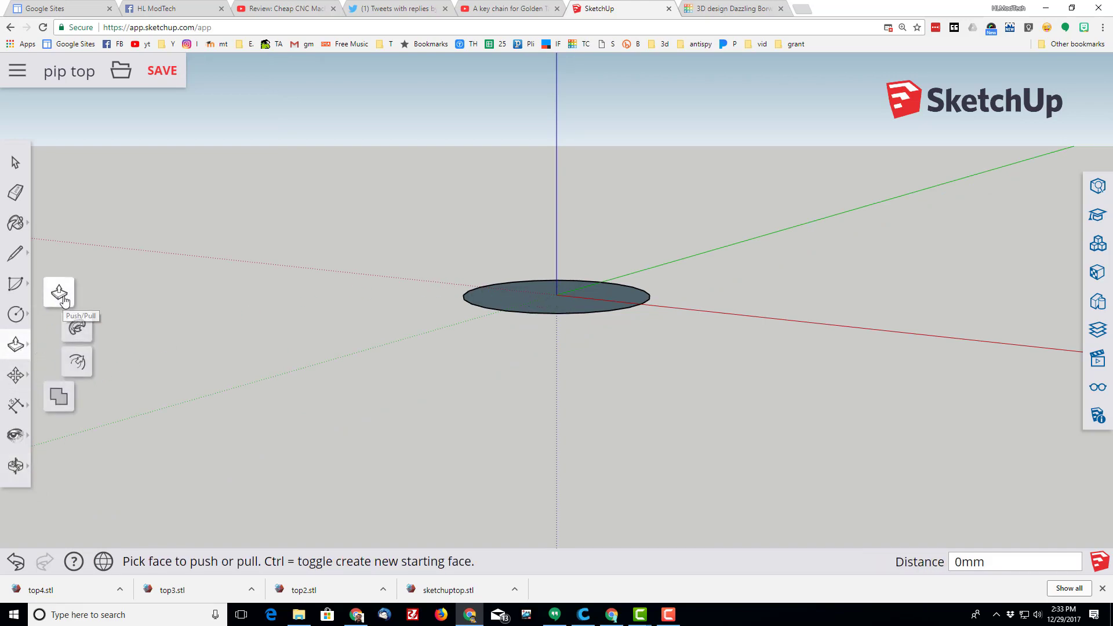
pyautogui.click(60, 292)
pyautogui.click(534, 307)
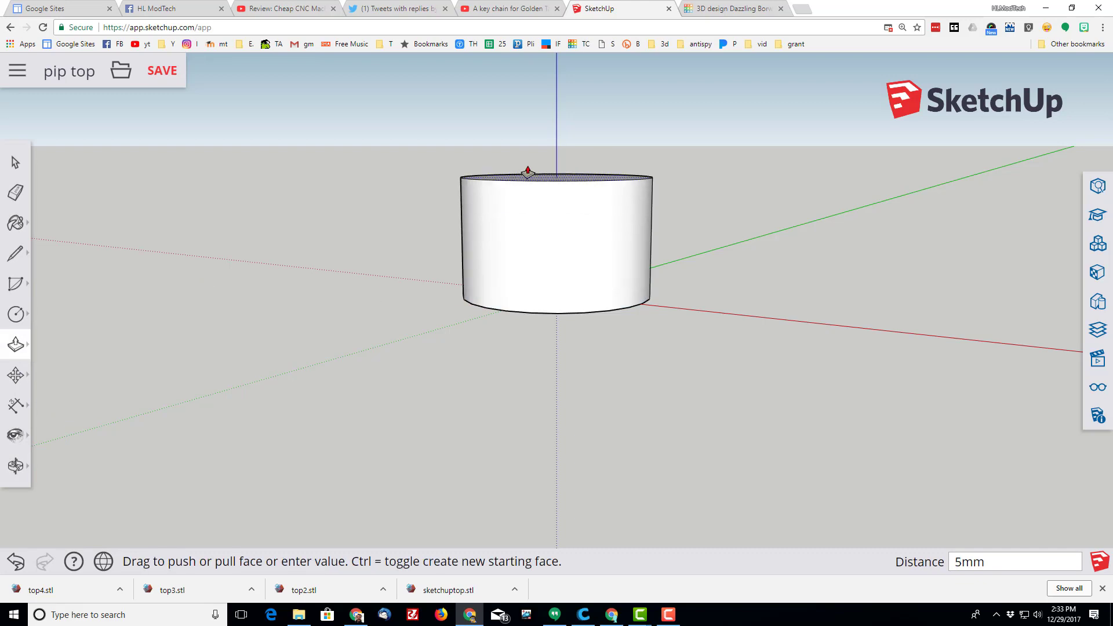
pyautogui.press('Return')
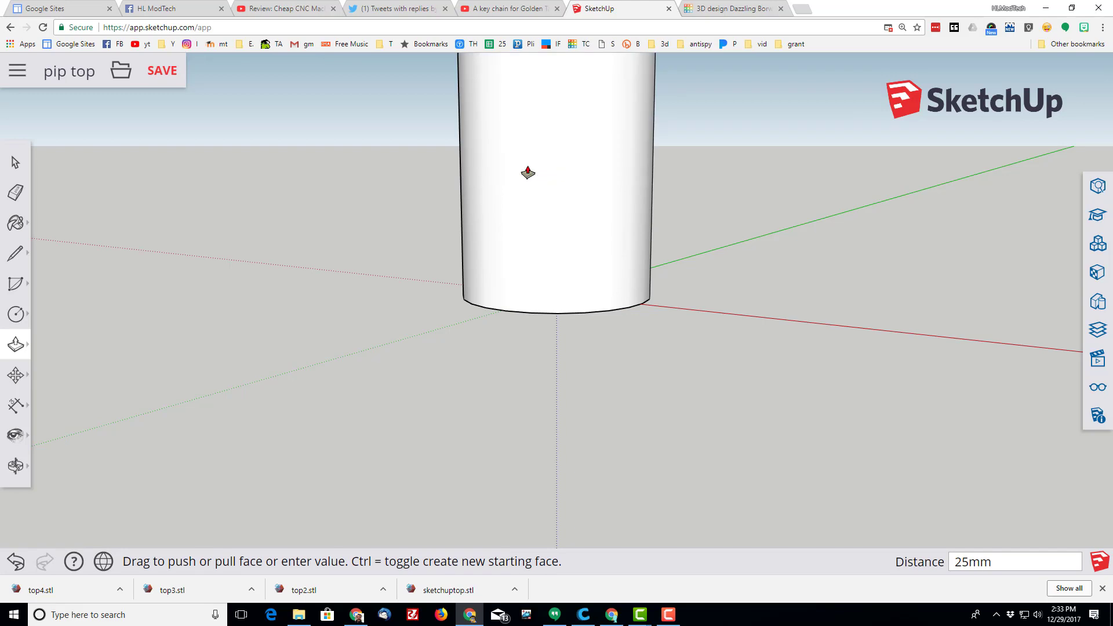
# - Make the whole cylinder into a group and save the model
pyautogui.scroll(-3, 541, 178)
pyautogui.moveTo(541, 178); pyautogui.dragTo(522, 261, button='middle')
pyautogui.click(16, 163)
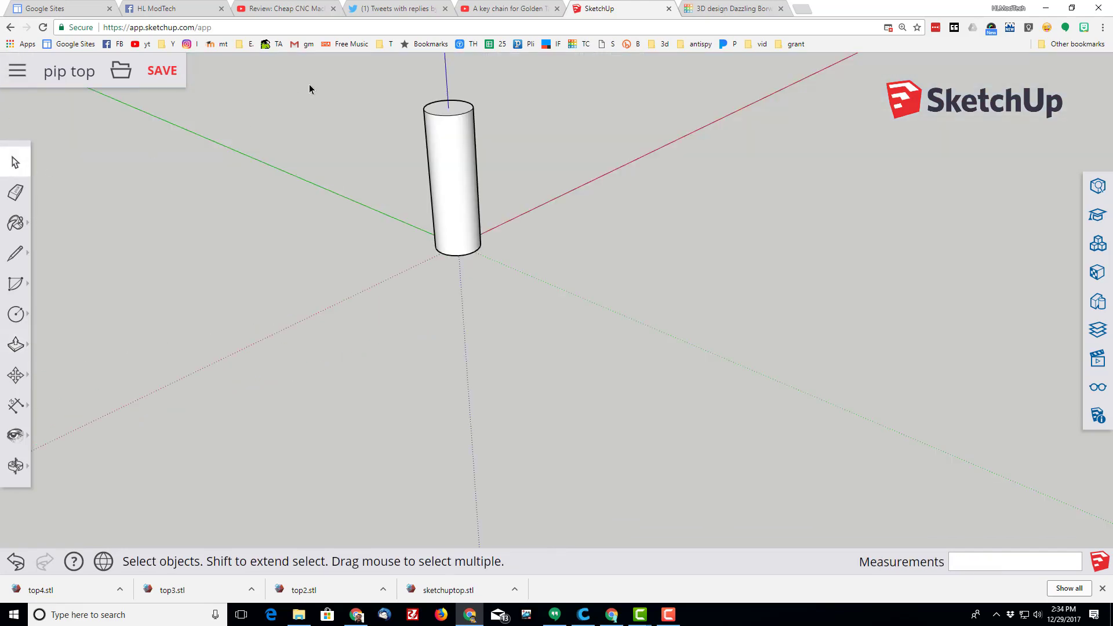
pyautogui.moveTo(436, 166); pyautogui.dragTo(567, 339)
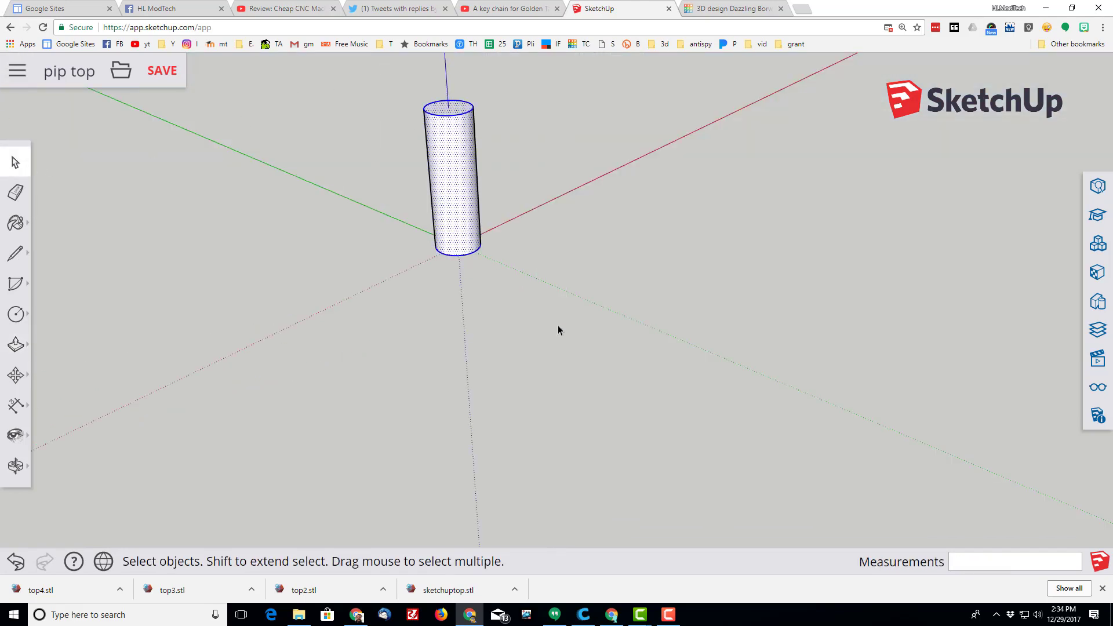
pyautogui.rightClick(452, 221)
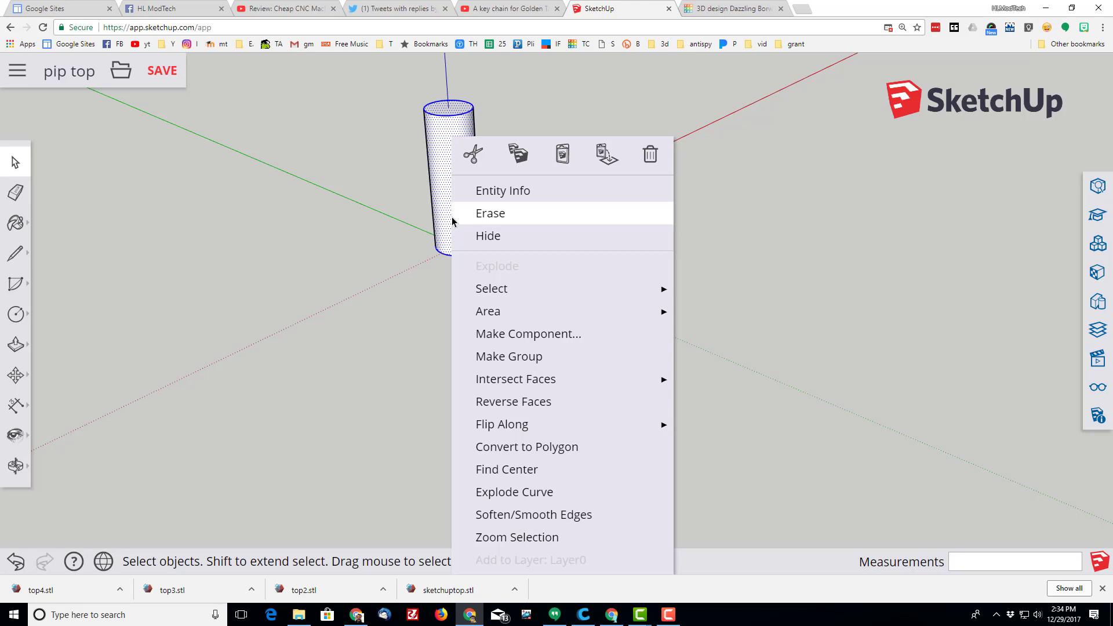
pyautogui.click(494, 357)
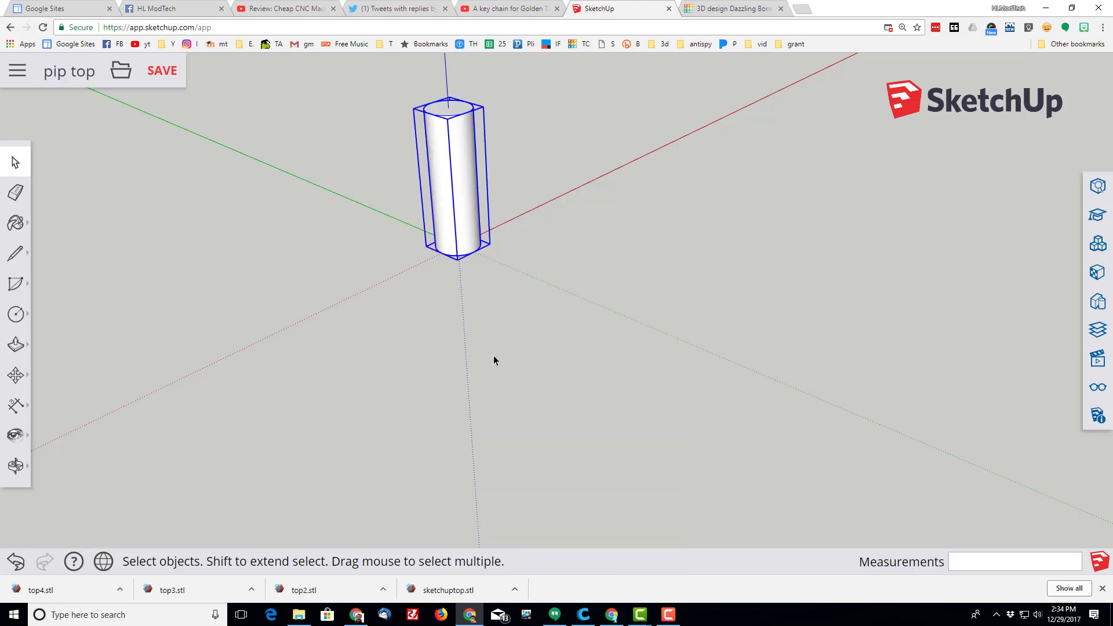
pyautogui.click(163, 72)
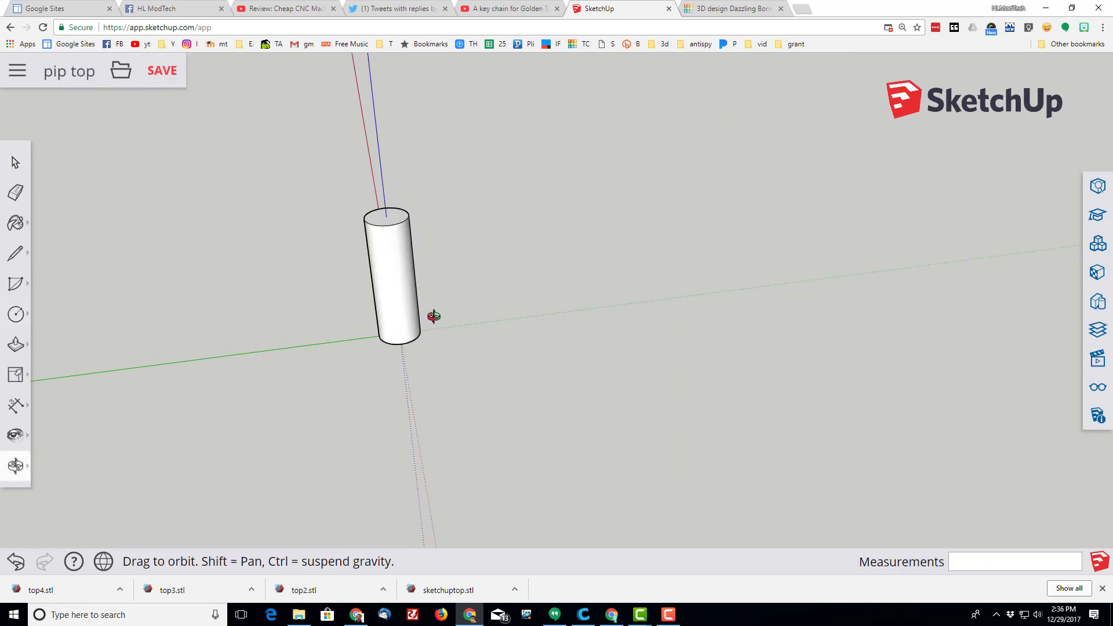
# - Draw a circle with a 4 mm radius on the cylinder's top face, centred on it and matching its edge
pyautogui.moveTo(429, 316); pyautogui.dragTo(449, 356)
pyautogui.press('c')
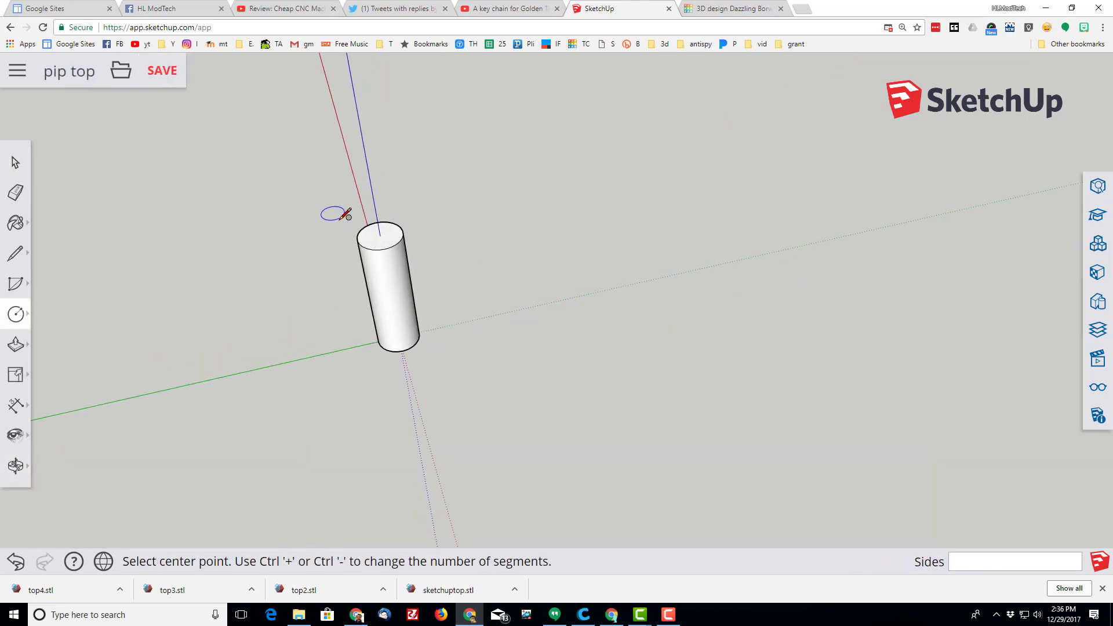
pyautogui.click(380, 235)
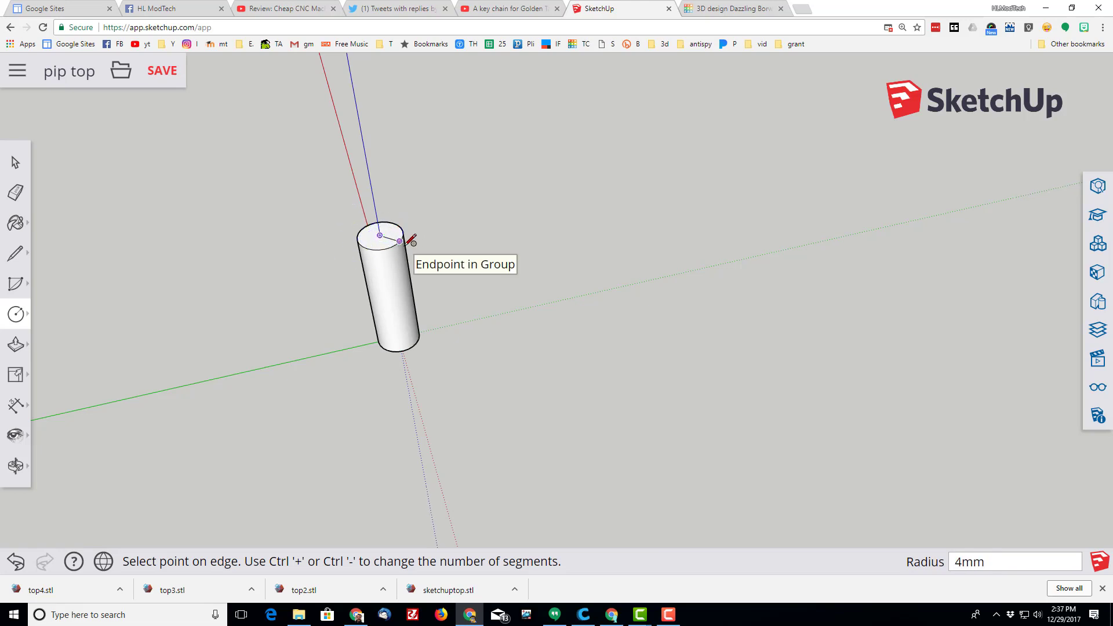
pyautogui.click(407, 243)
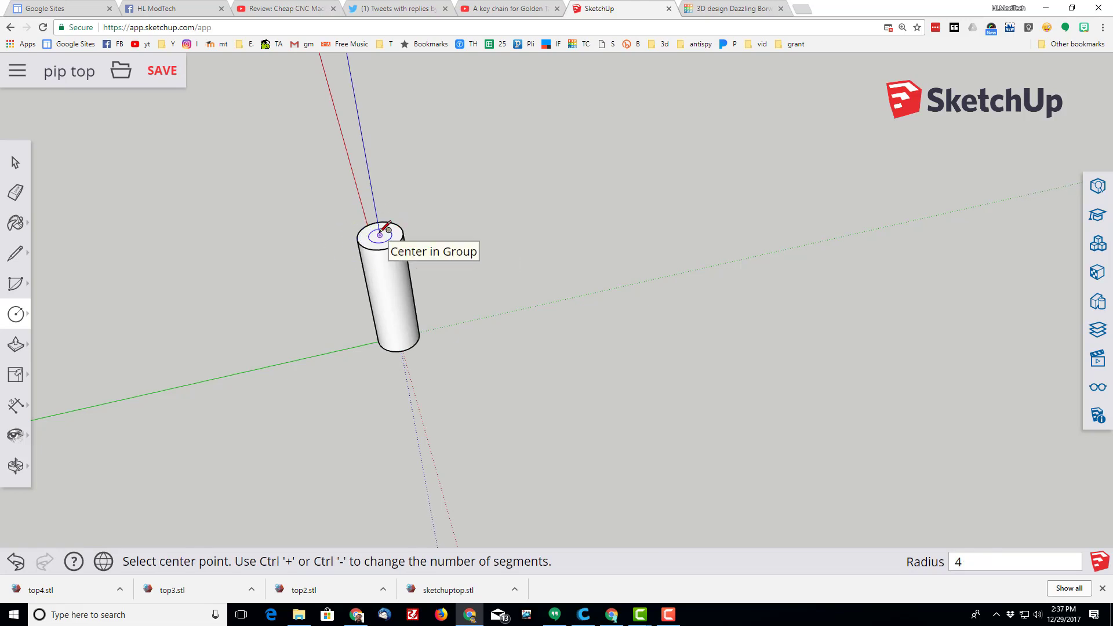
# - Push/Pull the new circle on top of the cylinder upward 10 mm
pyautogui.press('p')
pyautogui.click(378, 239)
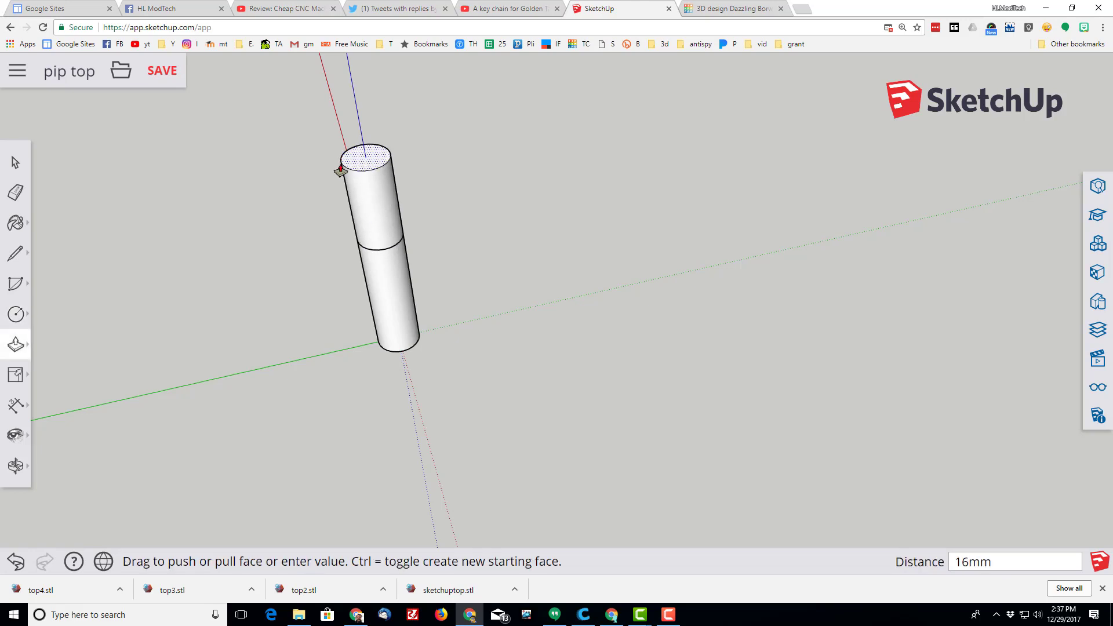
pyautogui.write('10')
pyautogui.press('Return')
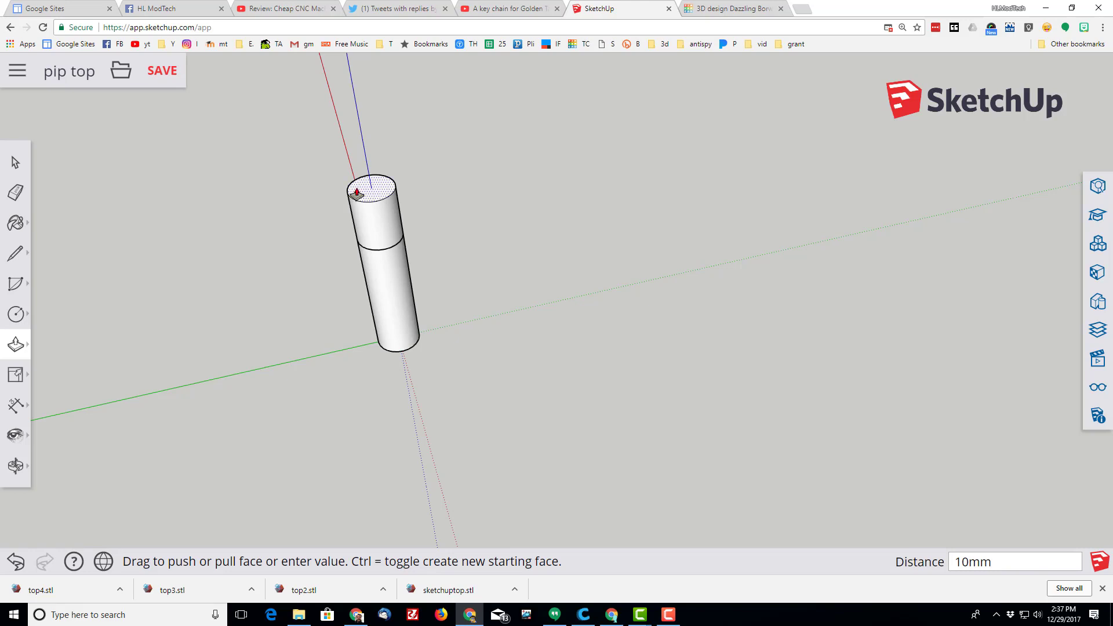
# - Scale the upper section's top face uniformly about its centre by a factor of 4.00 to flare it into a cone
pyautogui.click(15, 163)
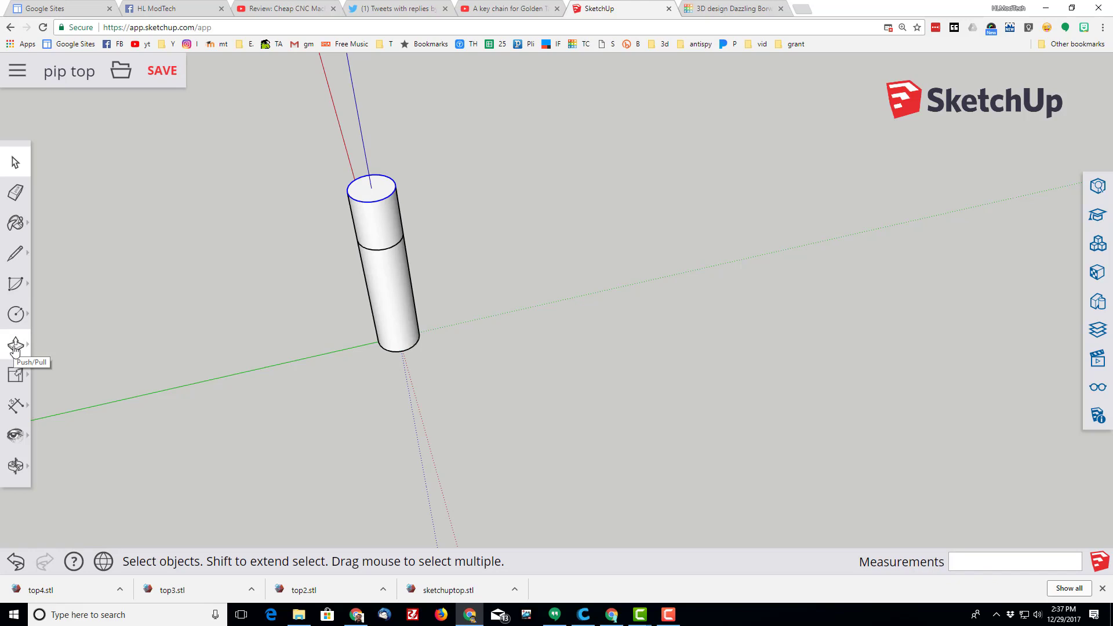
pyautogui.click(16, 376)
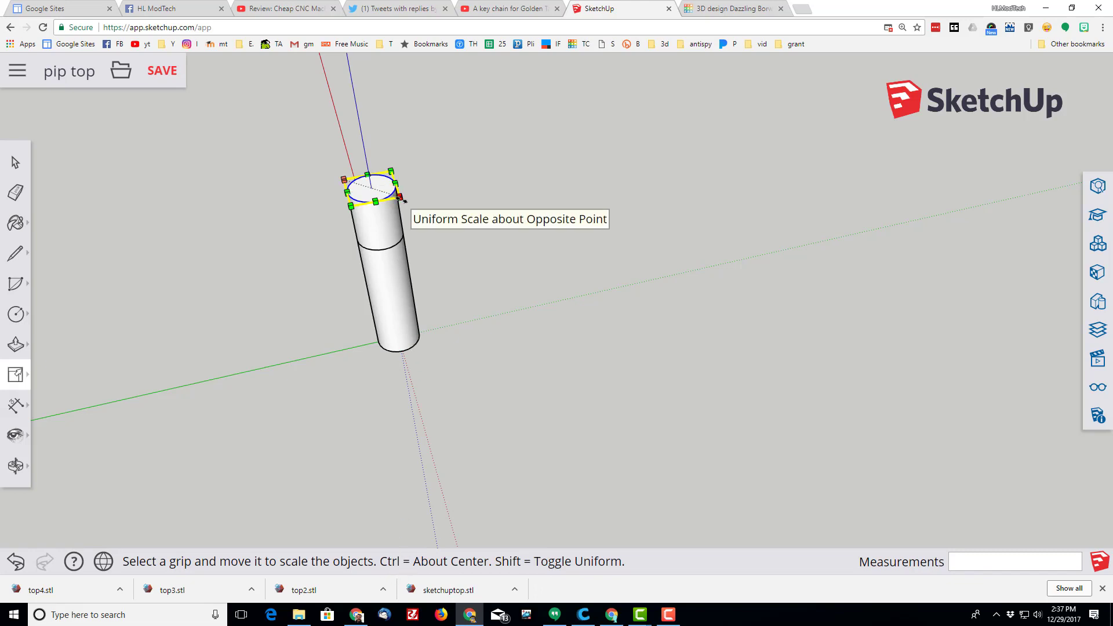
pyautogui.moveTo(399, 197); pyautogui.dragTo(480, 261)
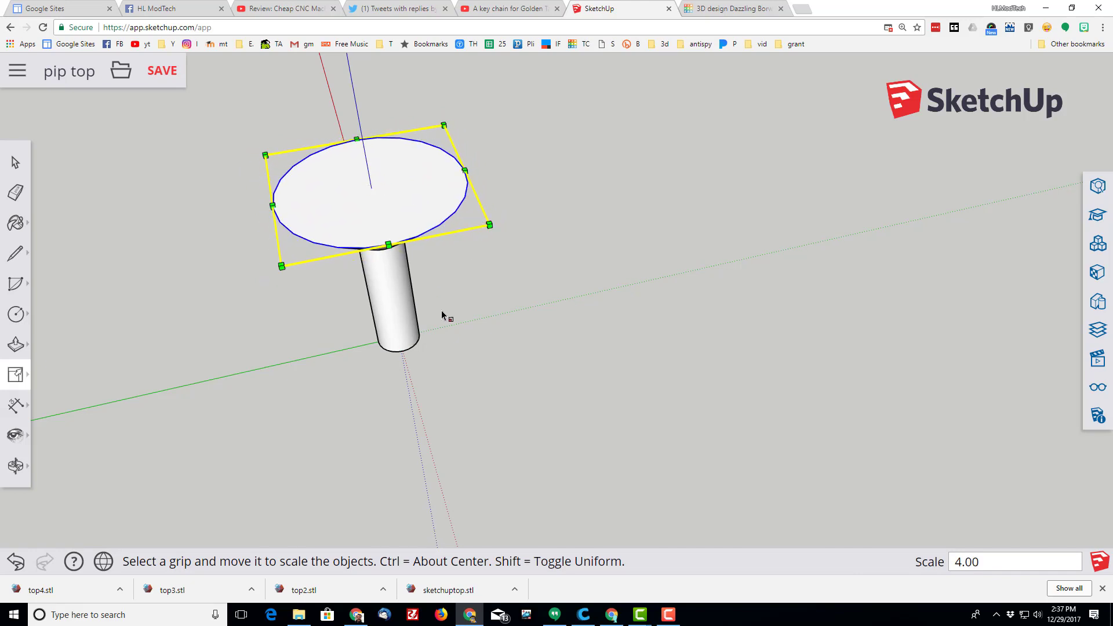
pyautogui.click(489, 346)
pyautogui.rightClick(371, 295)
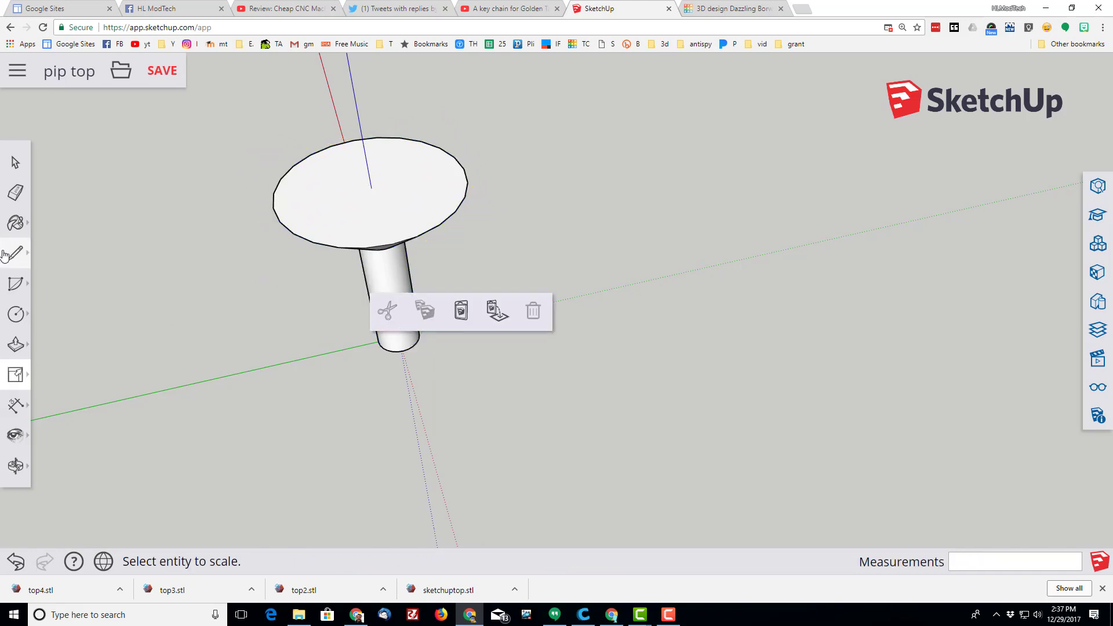
# - Save the model with the flared cone
pyautogui.click(16, 465)
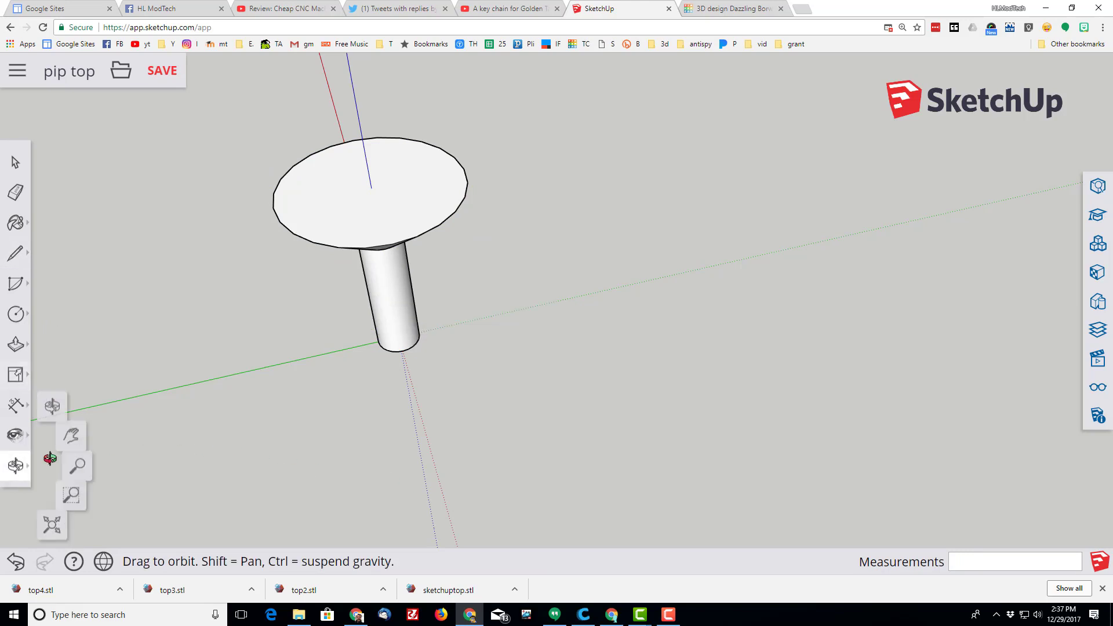
pyautogui.moveTo(134, 396); pyautogui.dragTo(418, 300)
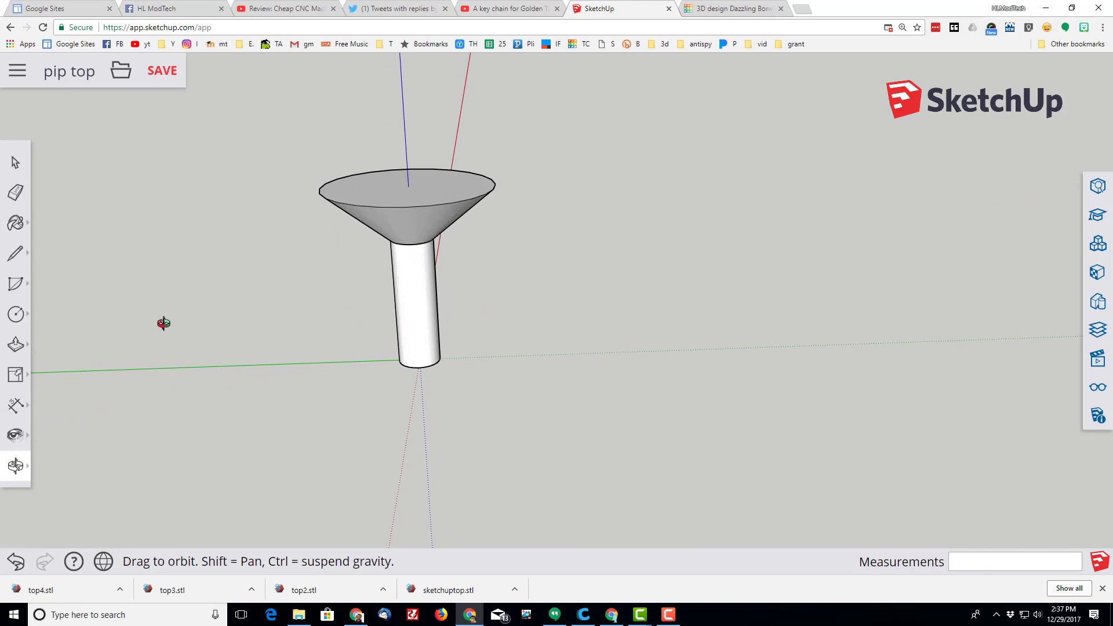
pyautogui.click(162, 74)
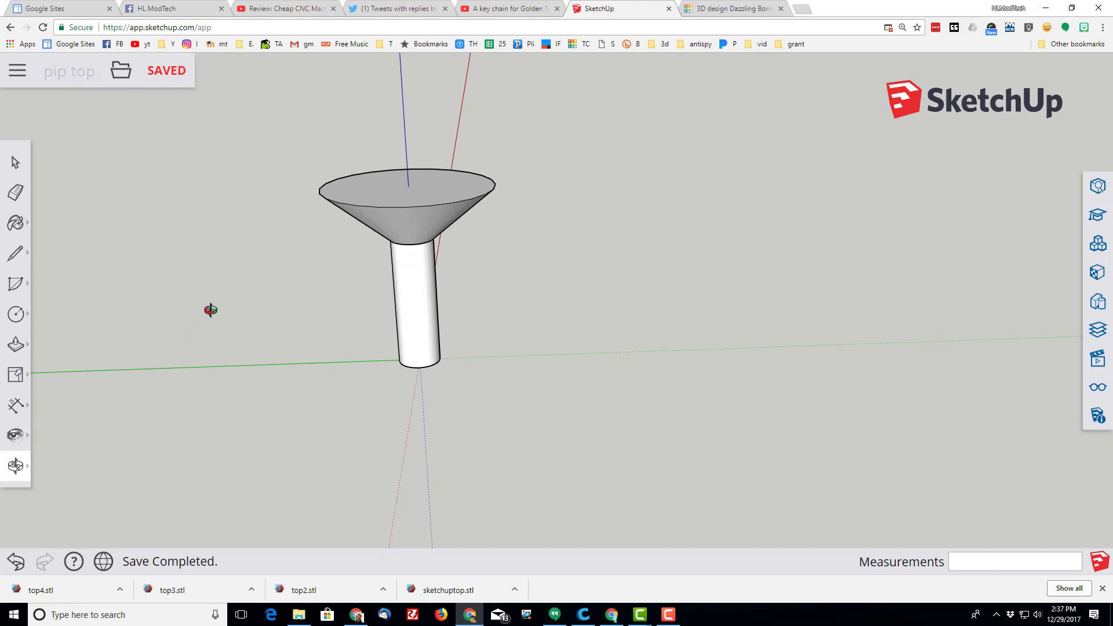
# - Select the entire cone above the cylinder and make it a group
pyautogui.click(15, 163)
pyautogui.moveTo(366, 203); pyautogui.dragTo(541, 269)
pyautogui.click(229, 137)
pyautogui.moveTo(234, 122); pyautogui.dragTo(549, 259)
pyautogui.rightClick(411, 217)
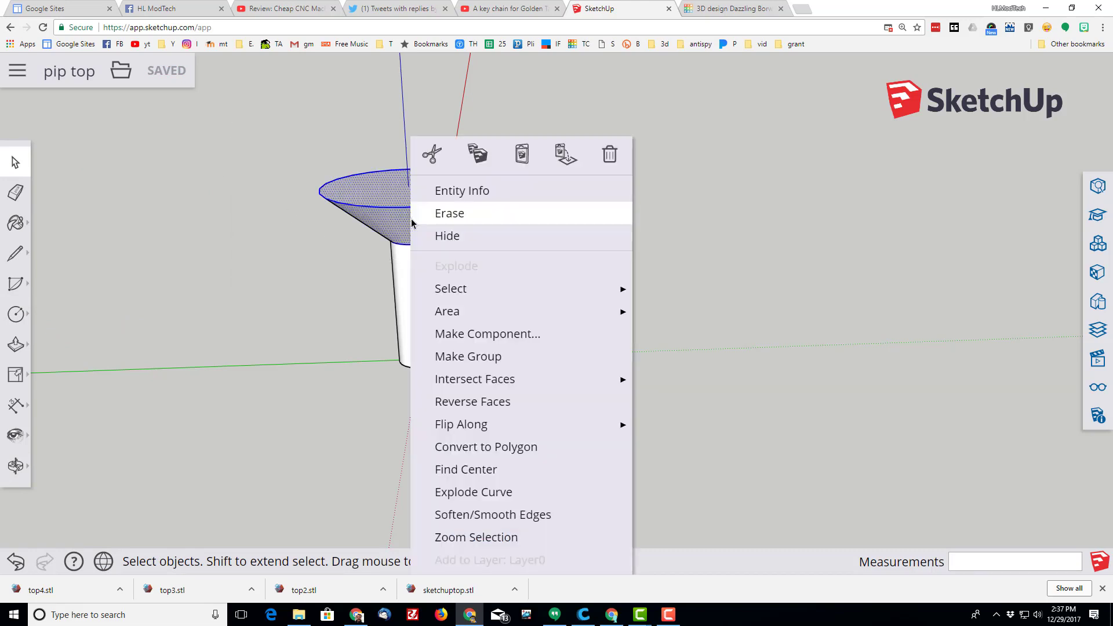
pyautogui.click(462, 365)
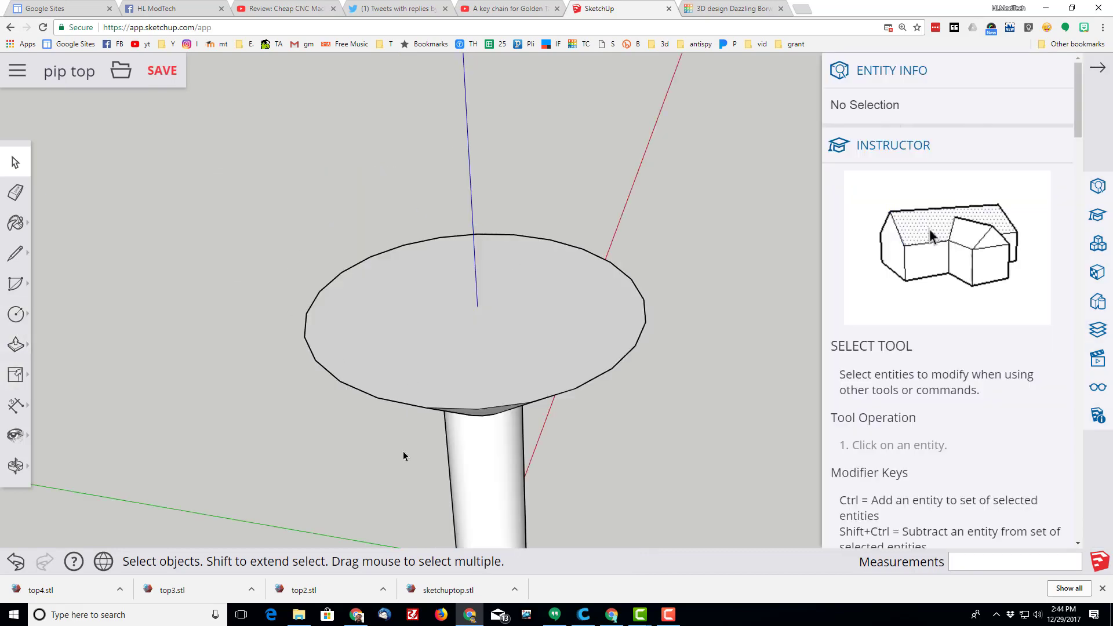
pyautogui.moveTo(403, 451); pyautogui.dragTo(340, 298, button='middle')
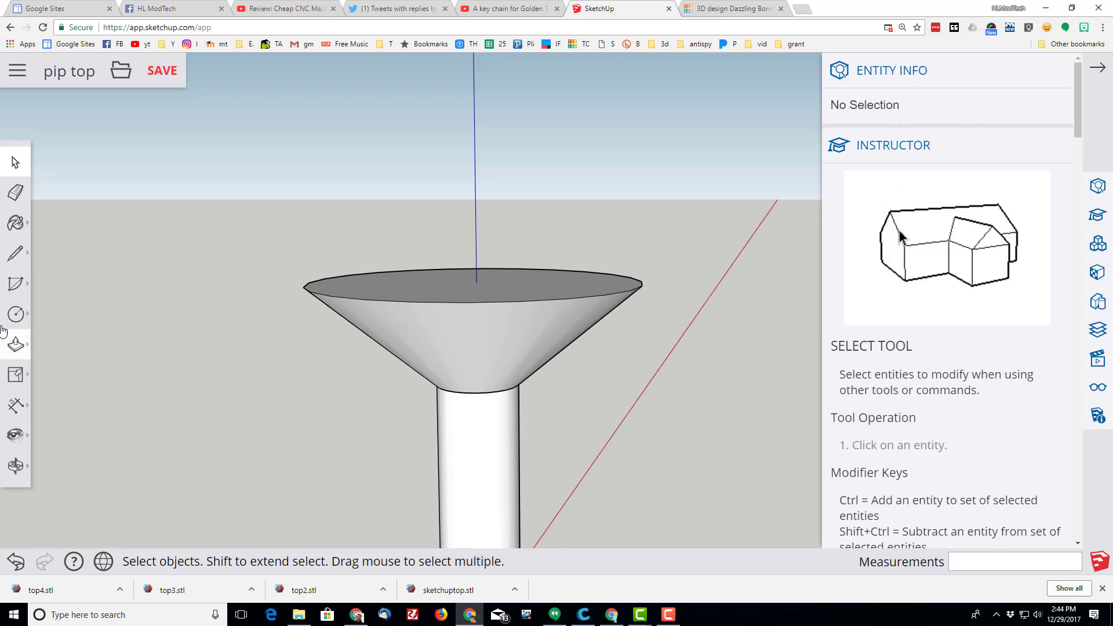
# - Draw a circle of 15 mm radius on the cone's top face, centred on the blue axis
pyautogui.click(16, 313)
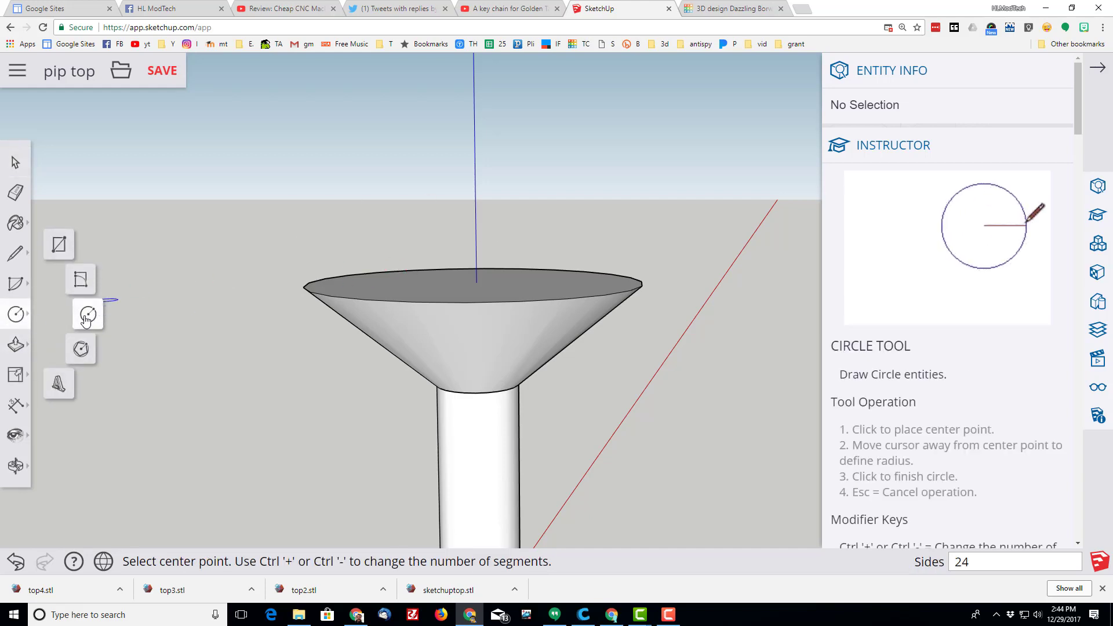
pyautogui.moveTo(439, 275); pyautogui.dragTo(437, 390, button='middle')
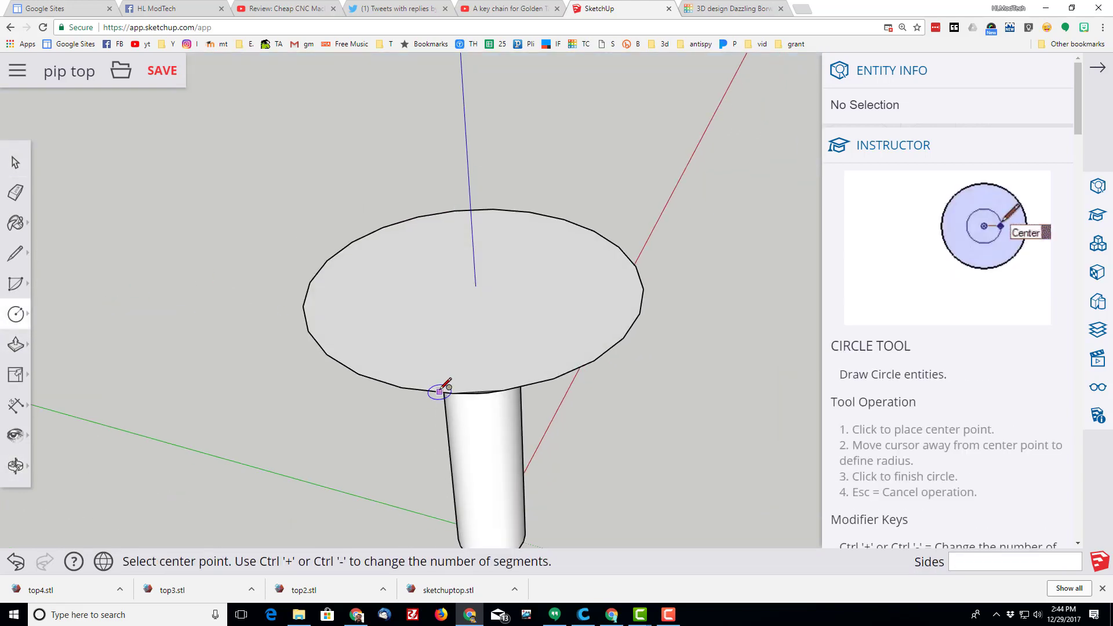
pyautogui.click(475, 285)
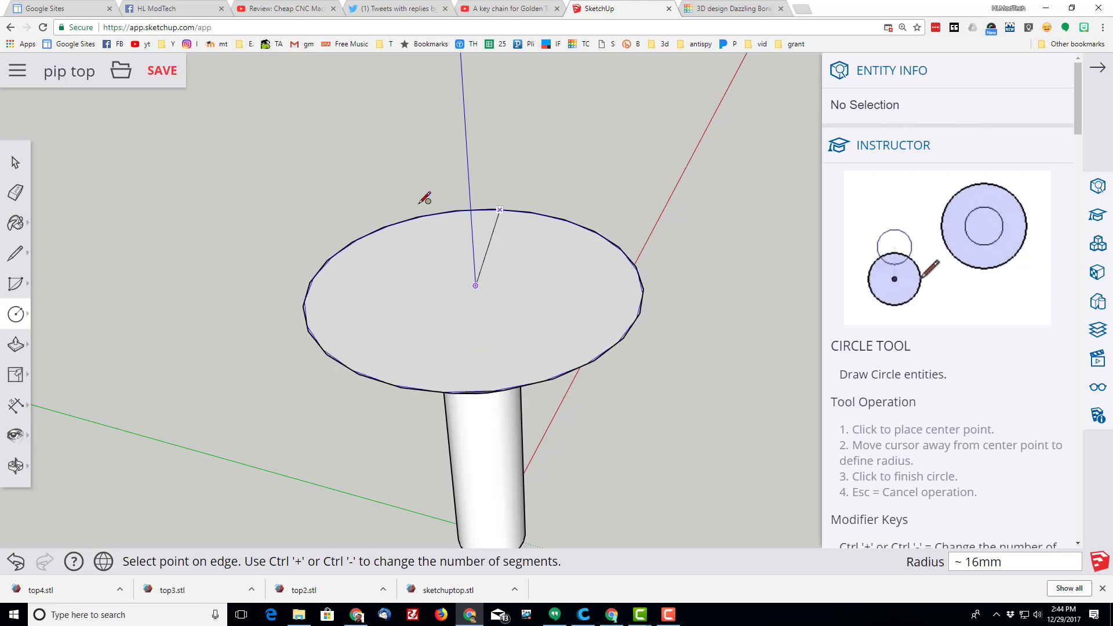
pyautogui.click(324, 322)
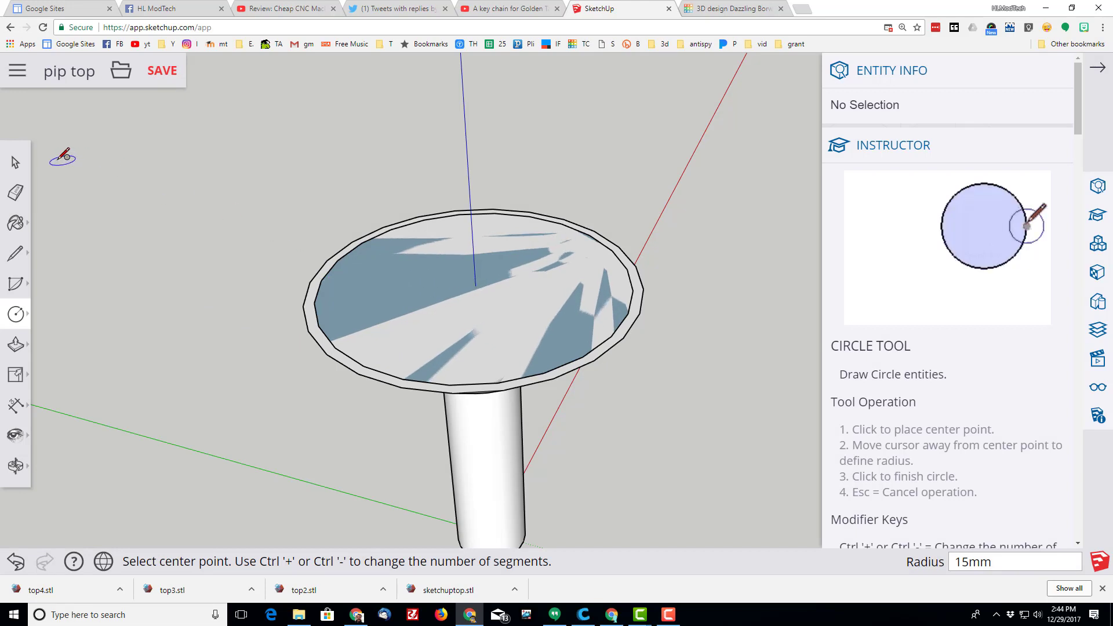
# - Set the 15 mm radius circle on the cone's top to 60 segments
pyautogui.click(16, 162)
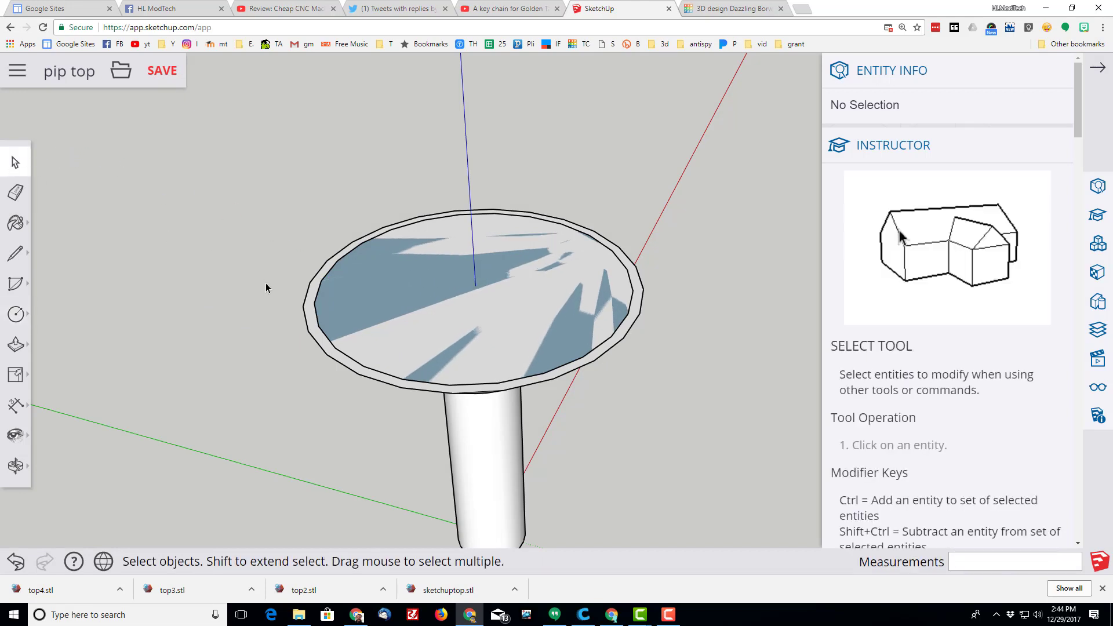
pyautogui.click(320, 327)
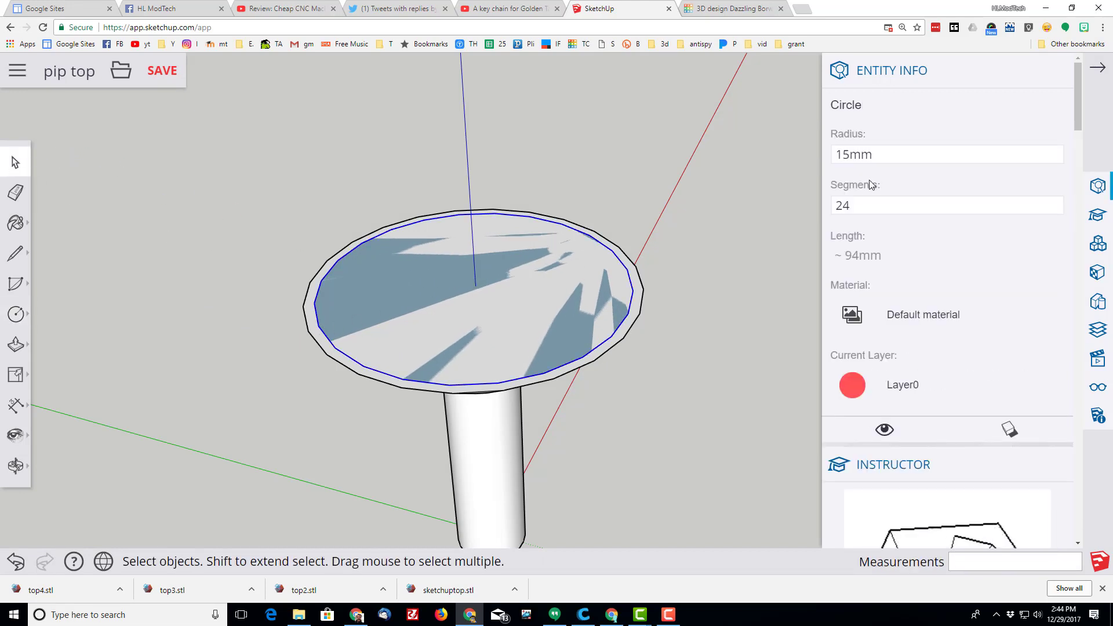
pyautogui.click(852, 204)
pyautogui.write('60')
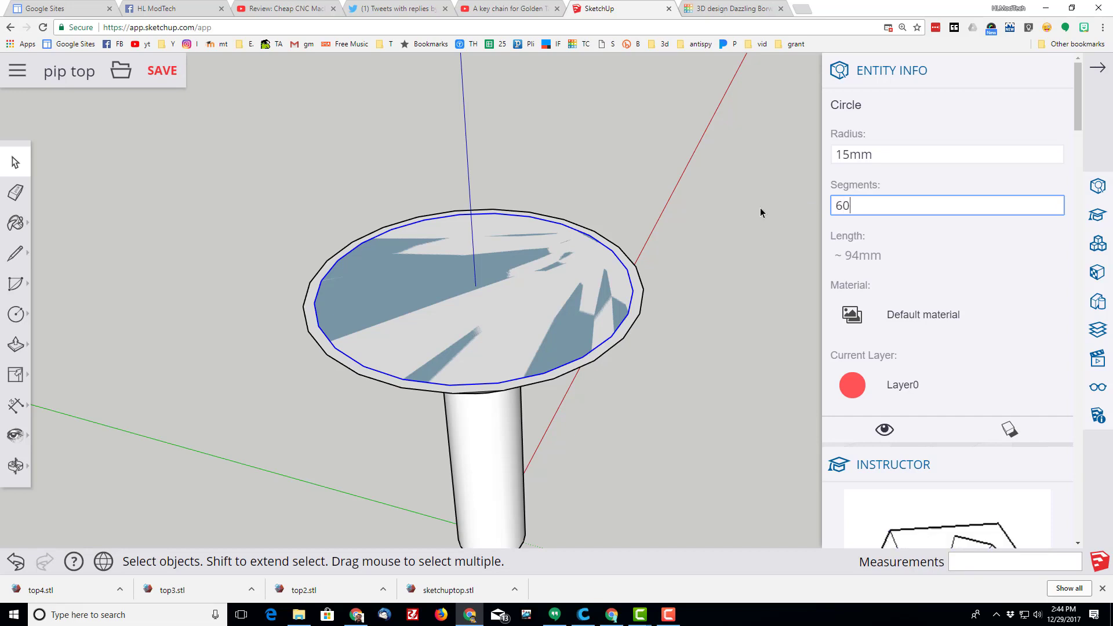
pyautogui.press('Return')
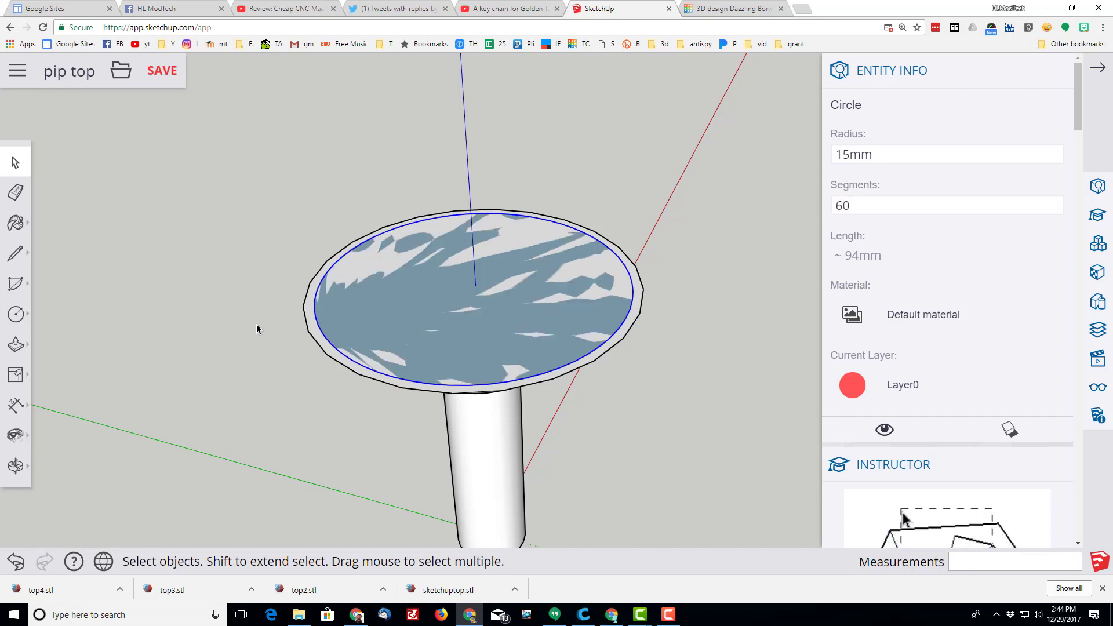
# - Push/Pull the circular face on top of the cone upward 4 mm
pyautogui.press('p')
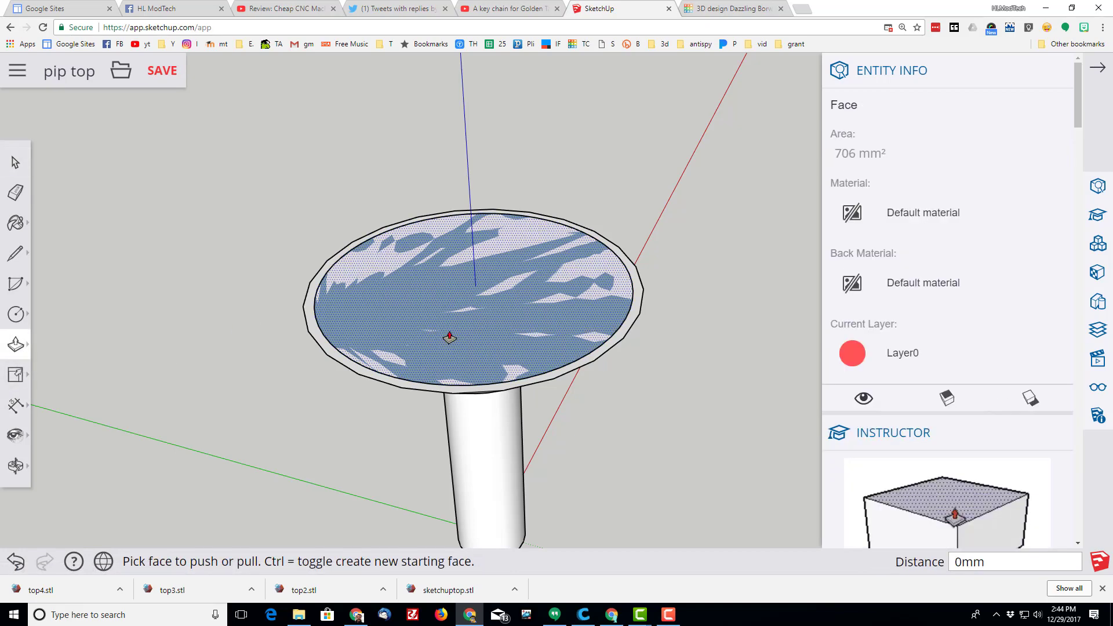
pyautogui.click(450, 330)
pyautogui.write('4')
pyautogui.press('Return')
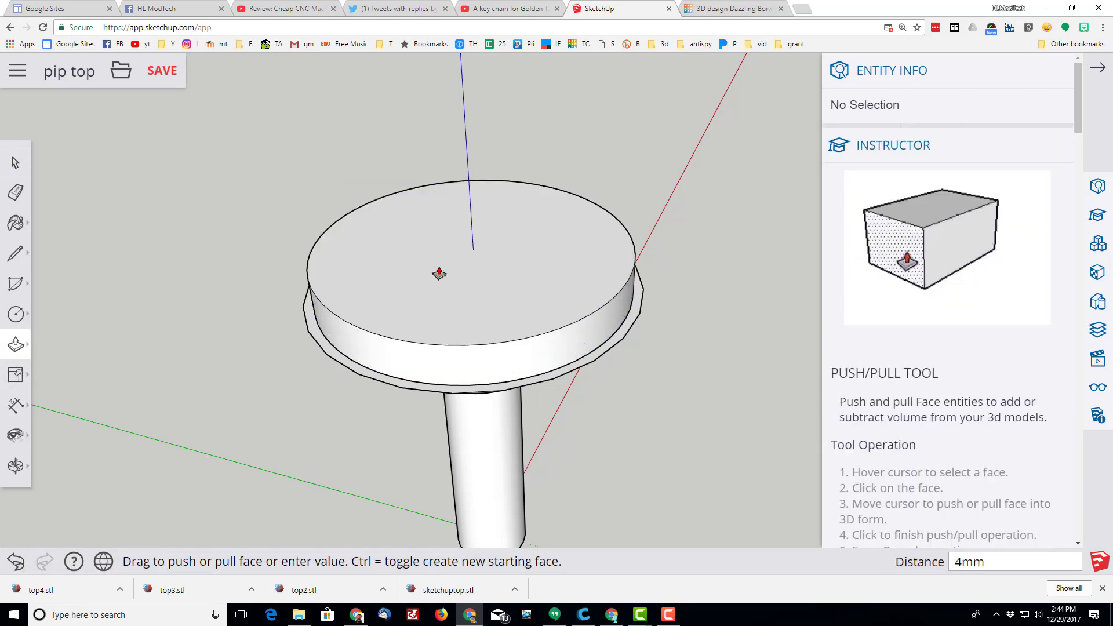
# - Scale the raised disc's top edge uniformly about its centre by a factor of 0.50 to taper the disc
pyautogui.click(16, 162)
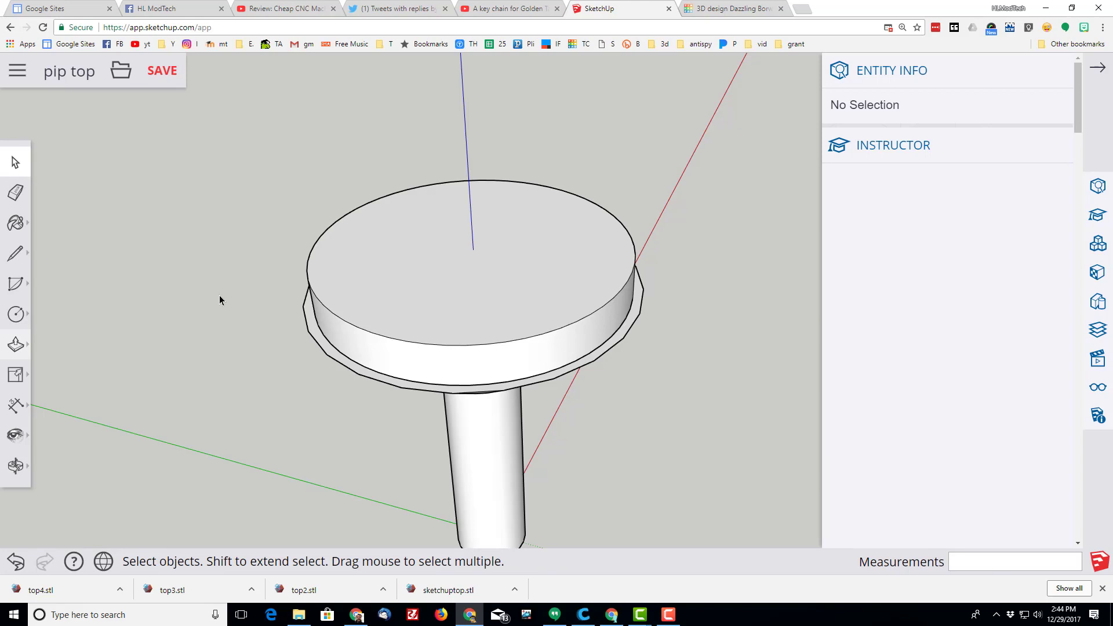
pyautogui.click(360, 332)
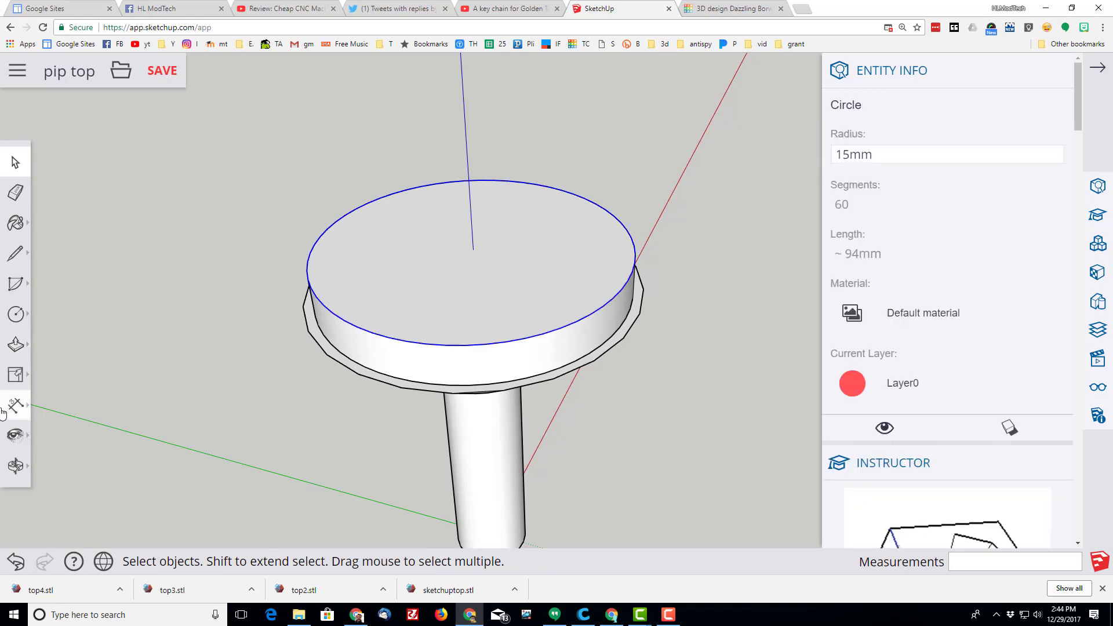
pyautogui.click(15, 374)
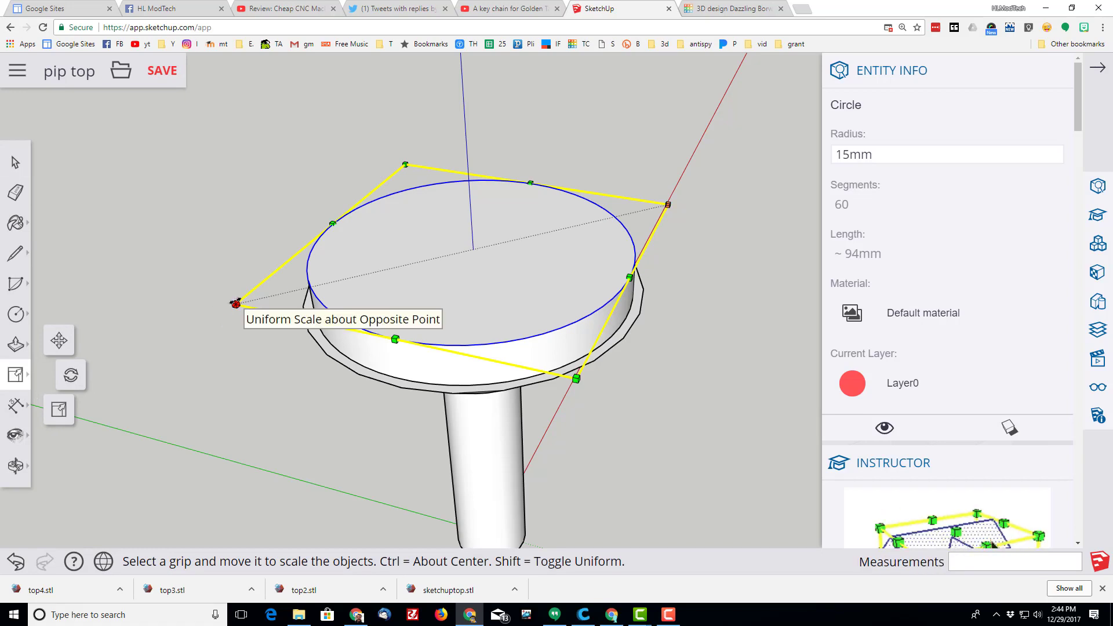
pyautogui.press('ctrl')
pyautogui.moveTo(236, 304); pyautogui.dragTo(360, 304)
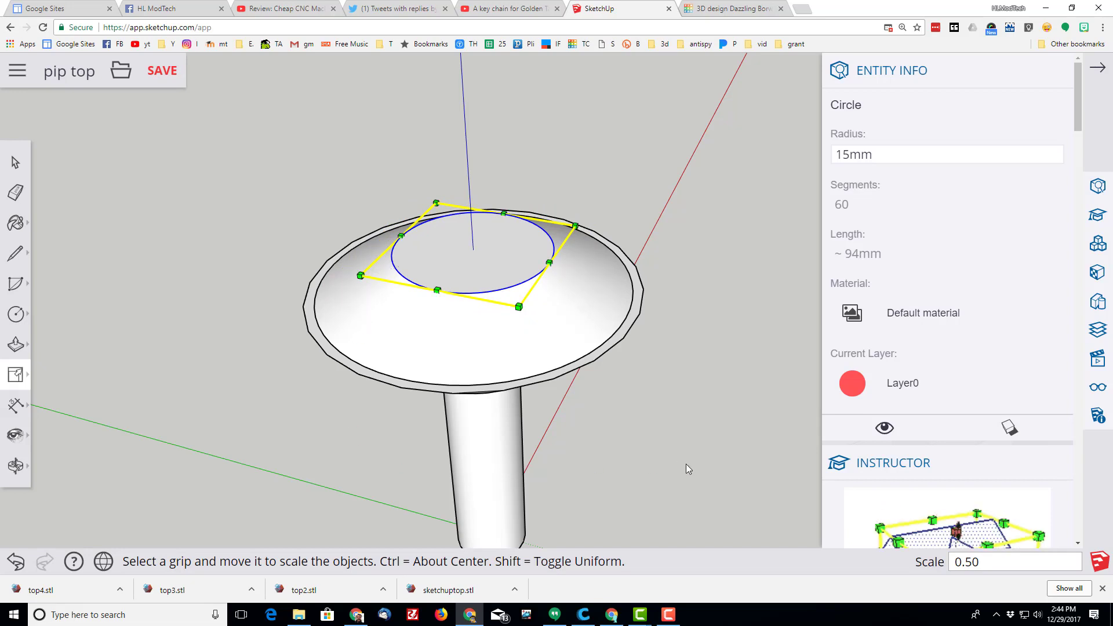
pyautogui.moveTo(688, 467); pyautogui.dragTo(551, 380, button='middle')
pyautogui.press('s')
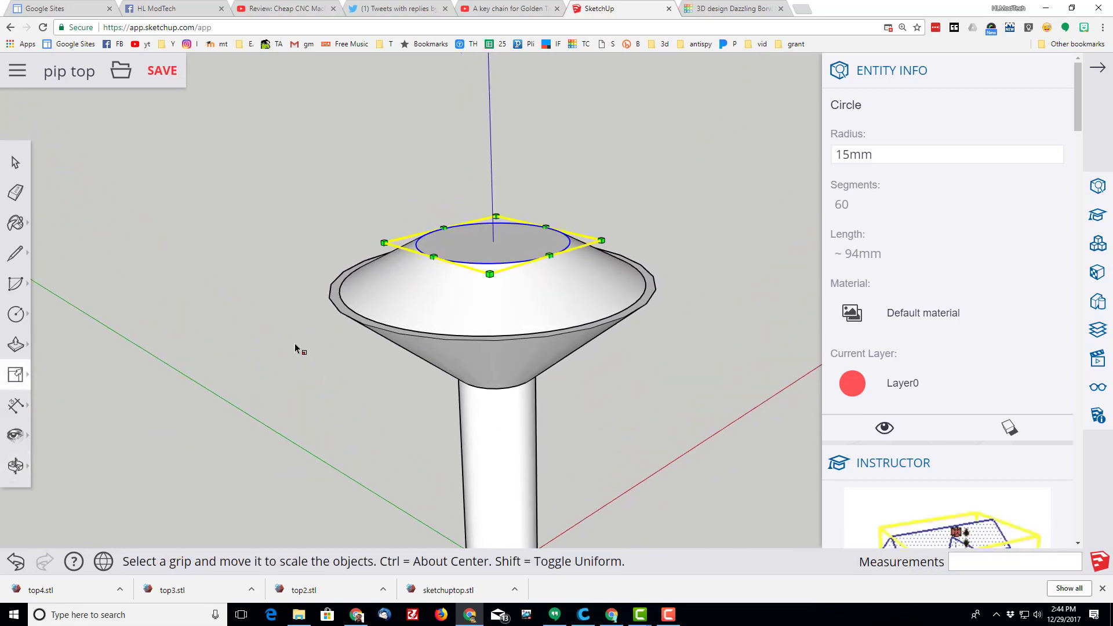
# - Select the whole tapered disc above the cone and make it a group
pyautogui.click(16, 162)
pyautogui.click(211, 200)
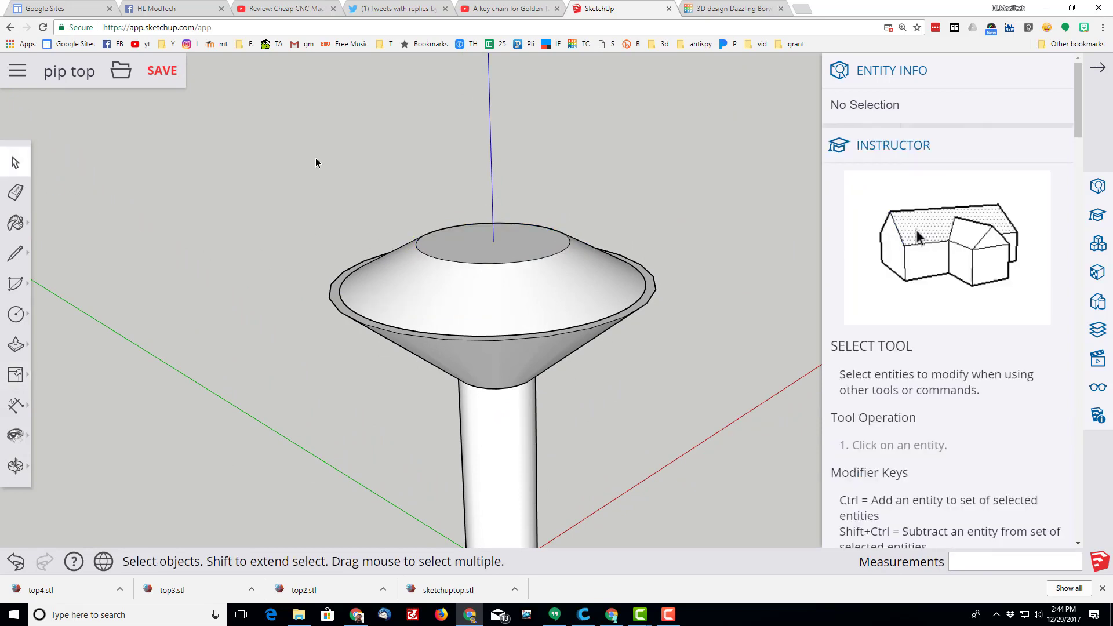
pyautogui.moveTo(316, 158); pyautogui.dragTo(701, 356)
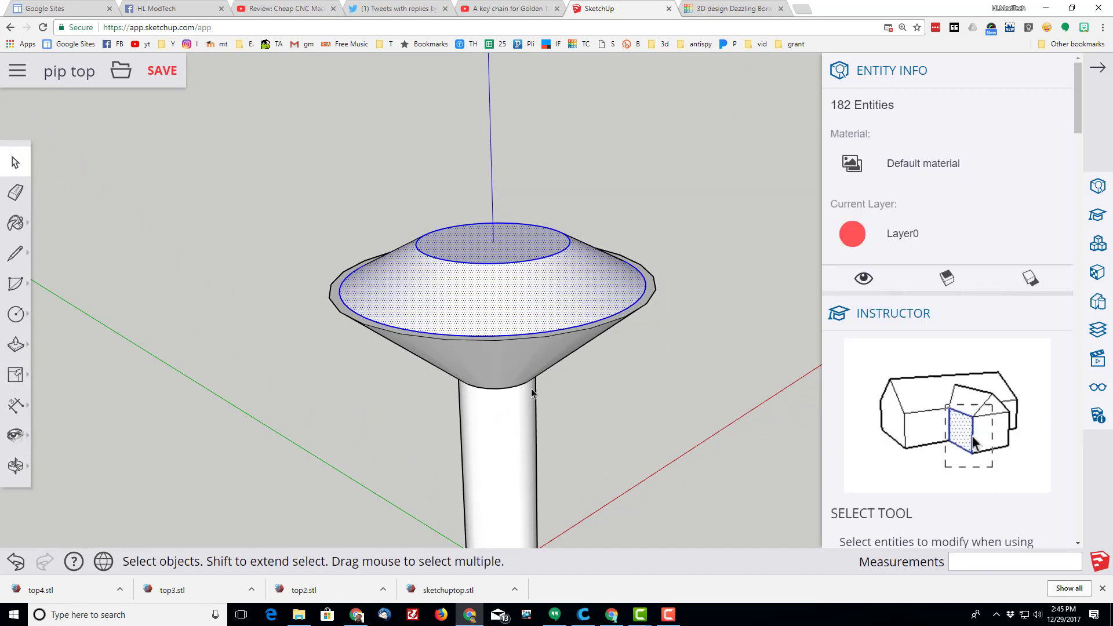
pyautogui.rightClick(450, 294)
pyautogui.click(494, 357)
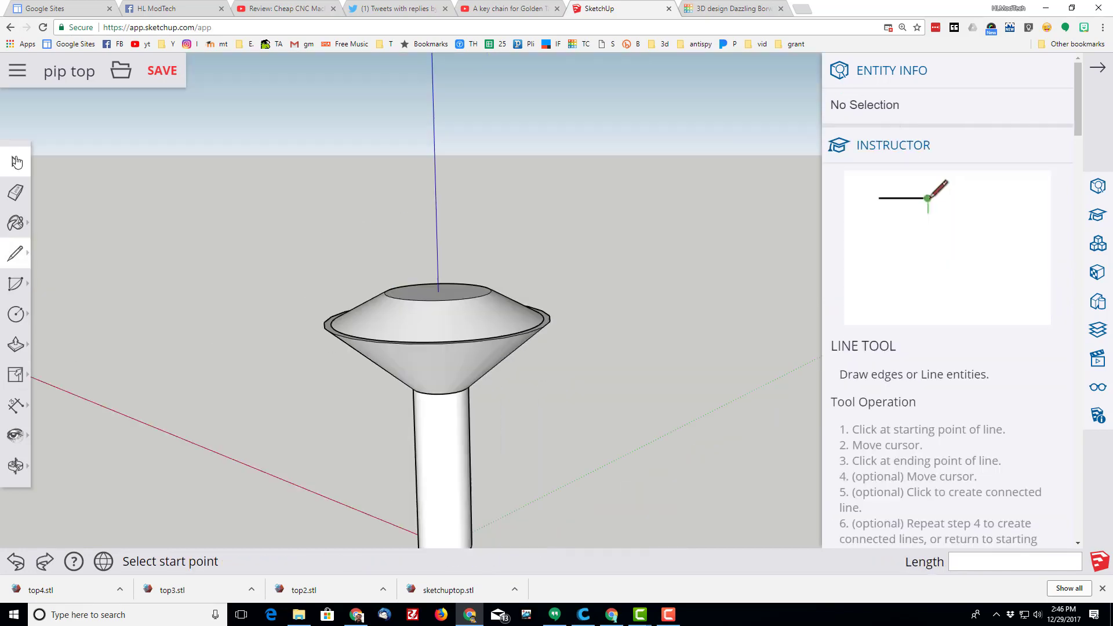
# - Draw a circle of 5 mm radius at the centre of the tapered disc's flat top face
pyautogui.click(15, 162)
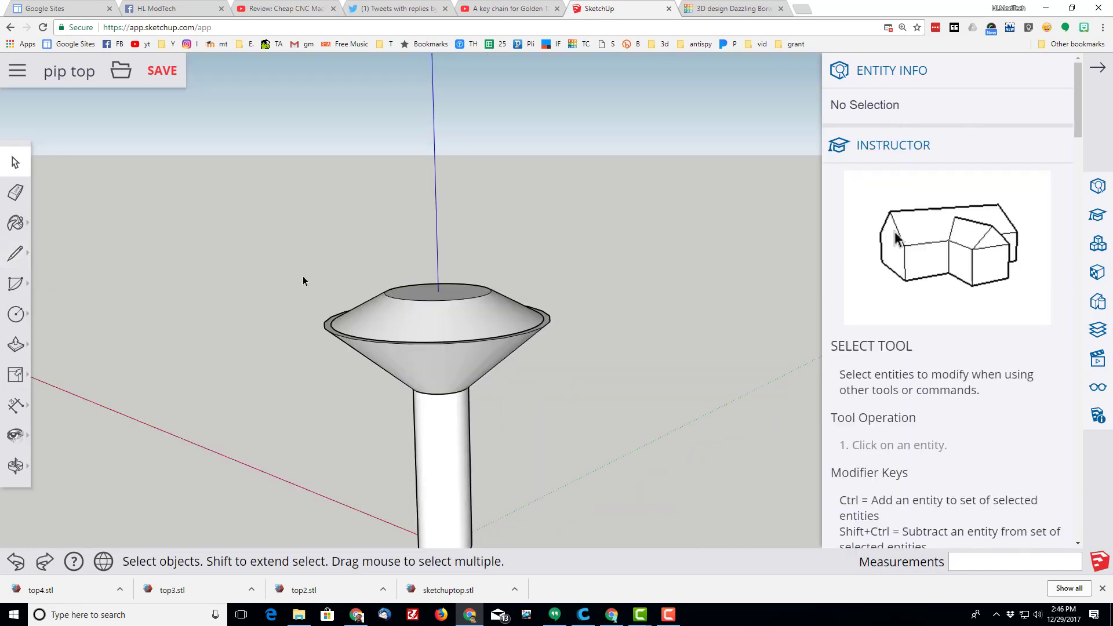
pyautogui.moveTo(302, 276); pyautogui.dragTo(240, 352, button='middle')
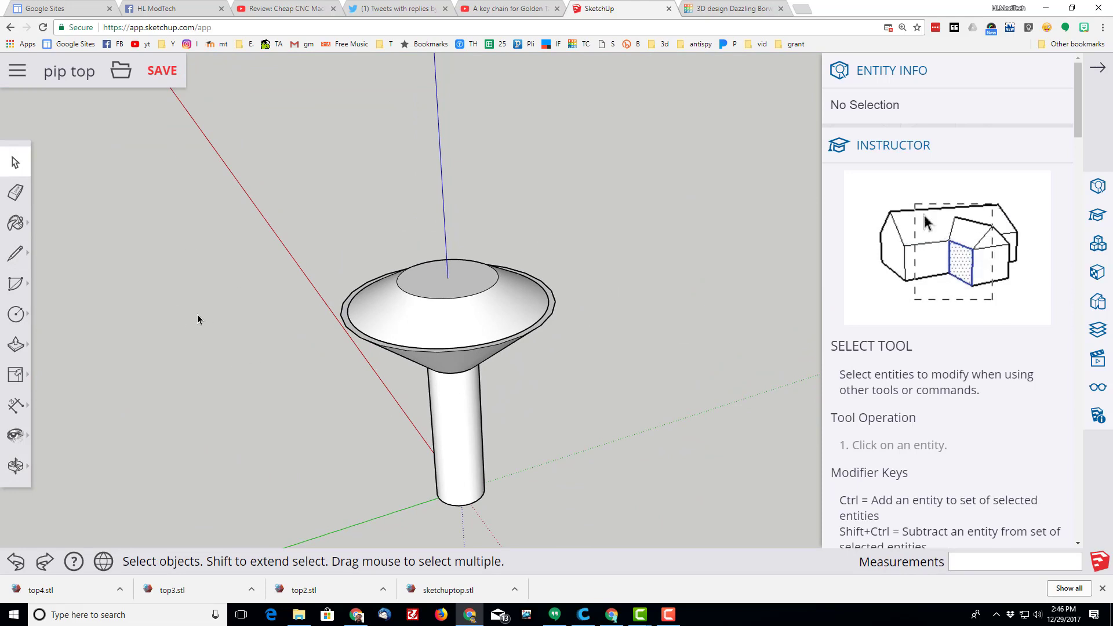
pyautogui.click(15, 313)
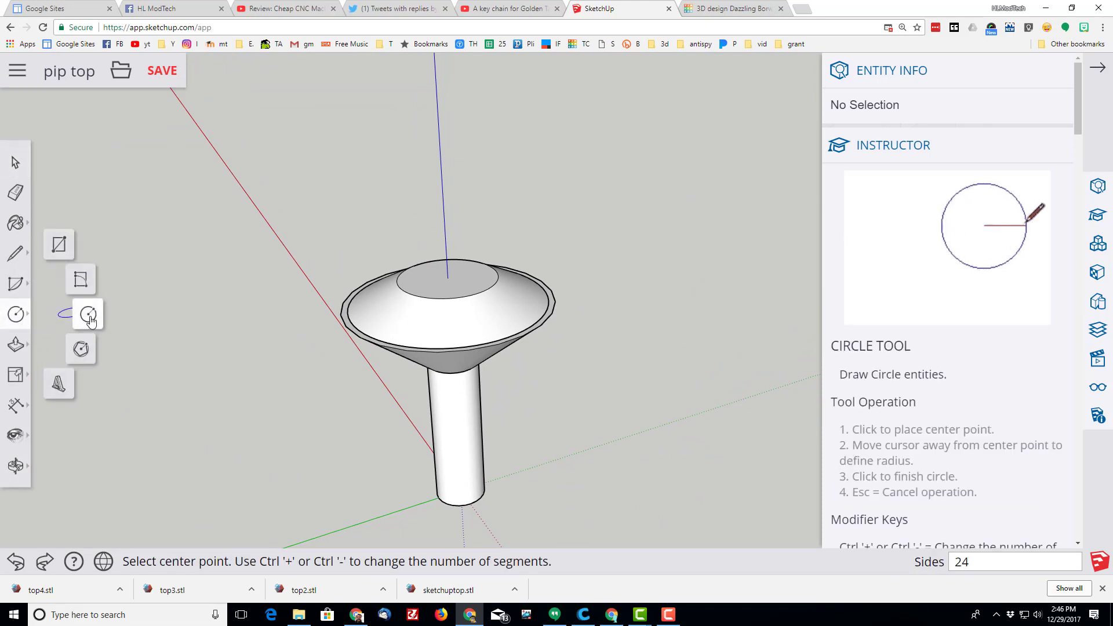
pyautogui.click(90, 321)
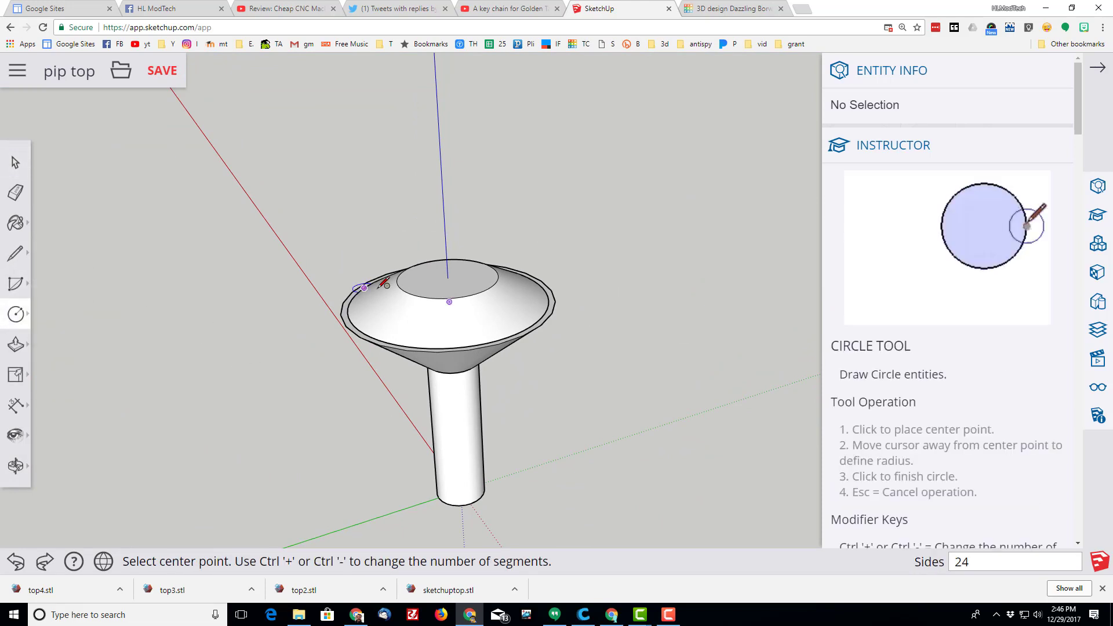
pyautogui.click(448, 277)
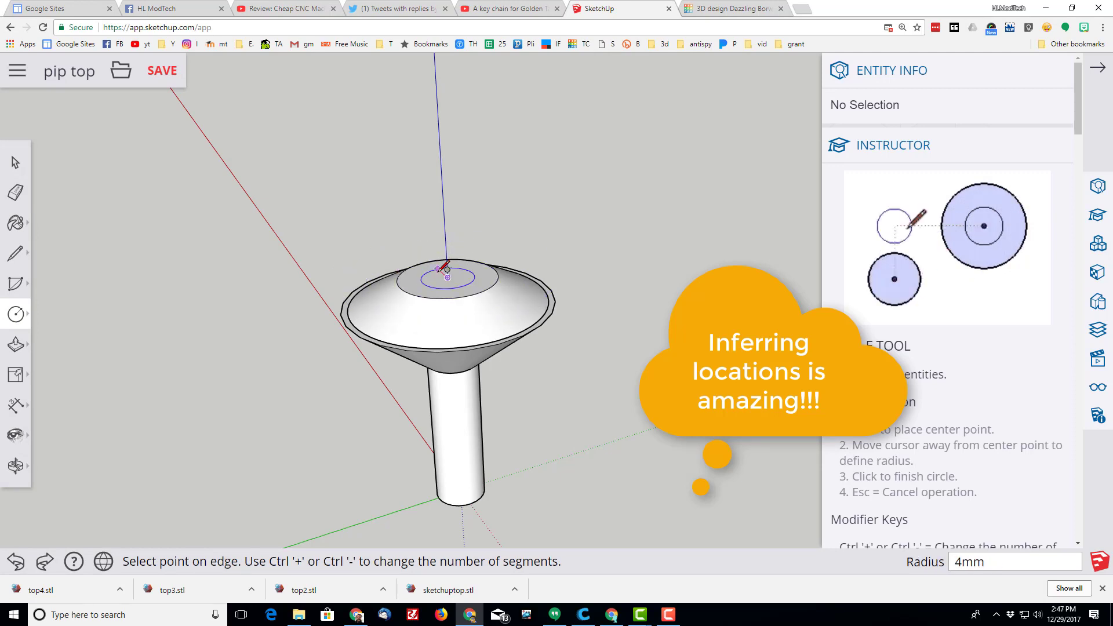
pyautogui.write('5')
pyautogui.press('Return')
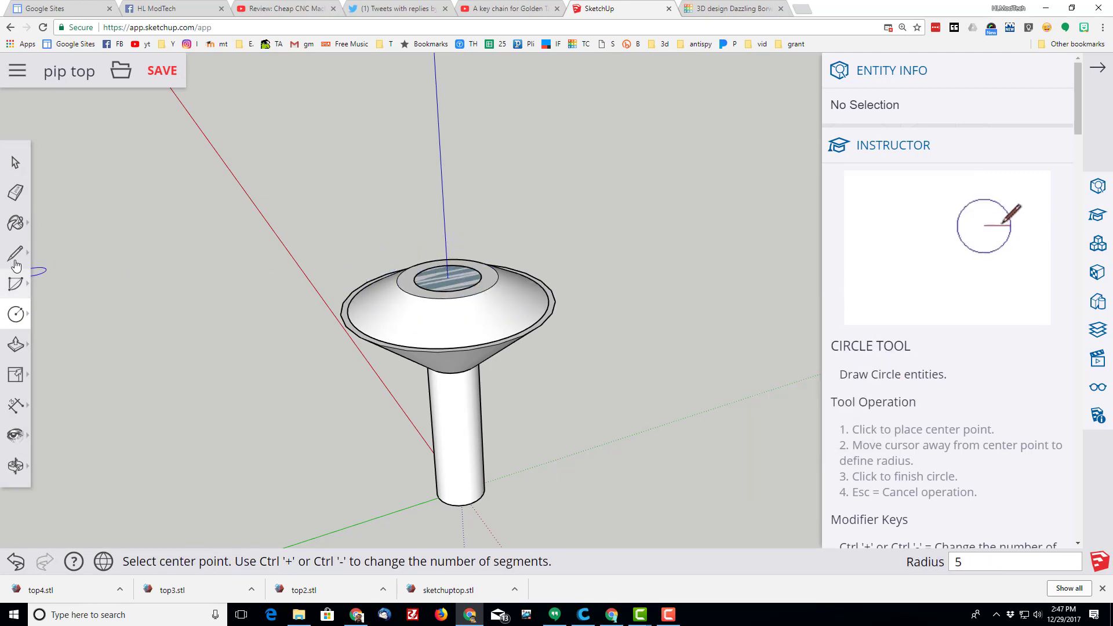
# - Set the 5 mm radius circle to 5 segments to make a pentagon
pyautogui.click(16, 163)
pyautogui.click(439, 293)
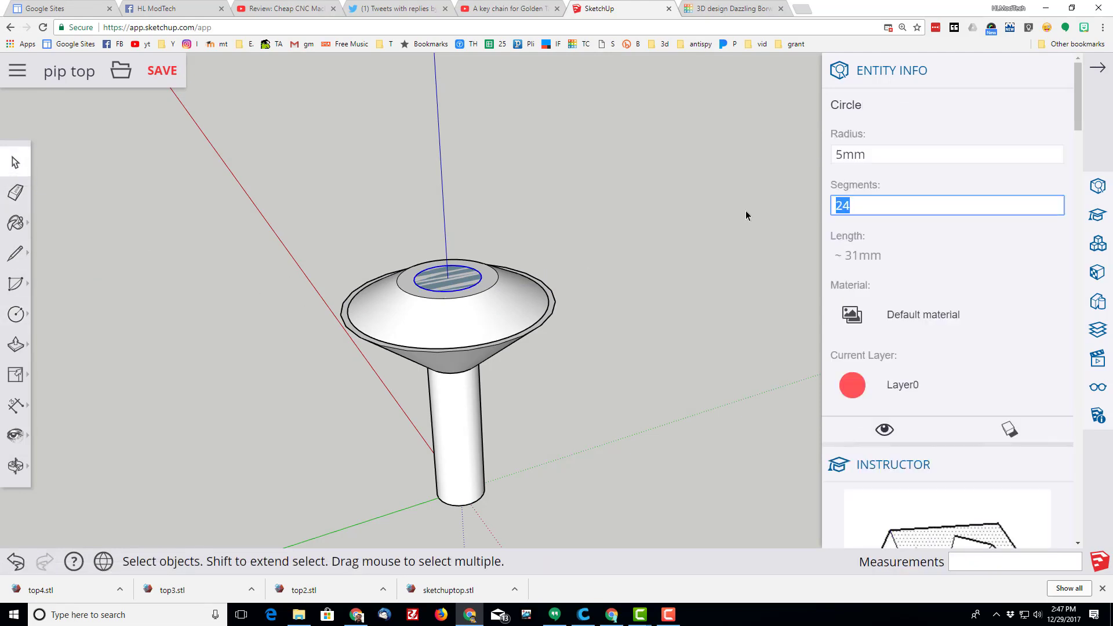
pyautogui.write('5')
pyautogui.press('Return')
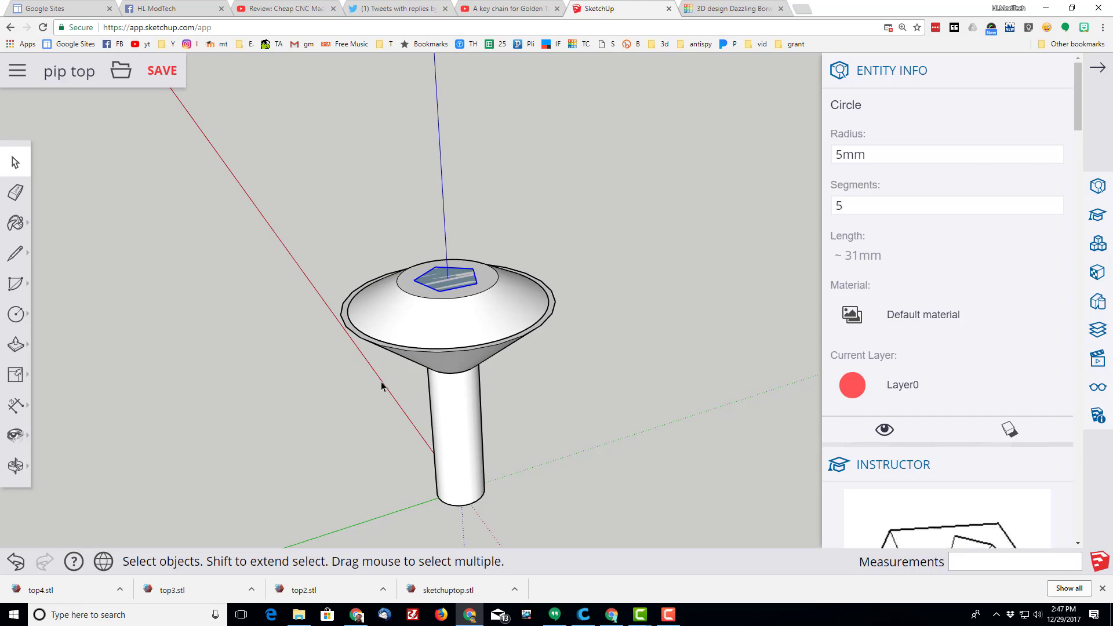
# - Draw an 8 mm vertical line up from the pentagon's centre and connect its upper end to one pentagon corner
pyautogui.scroll(3, 464, 298)
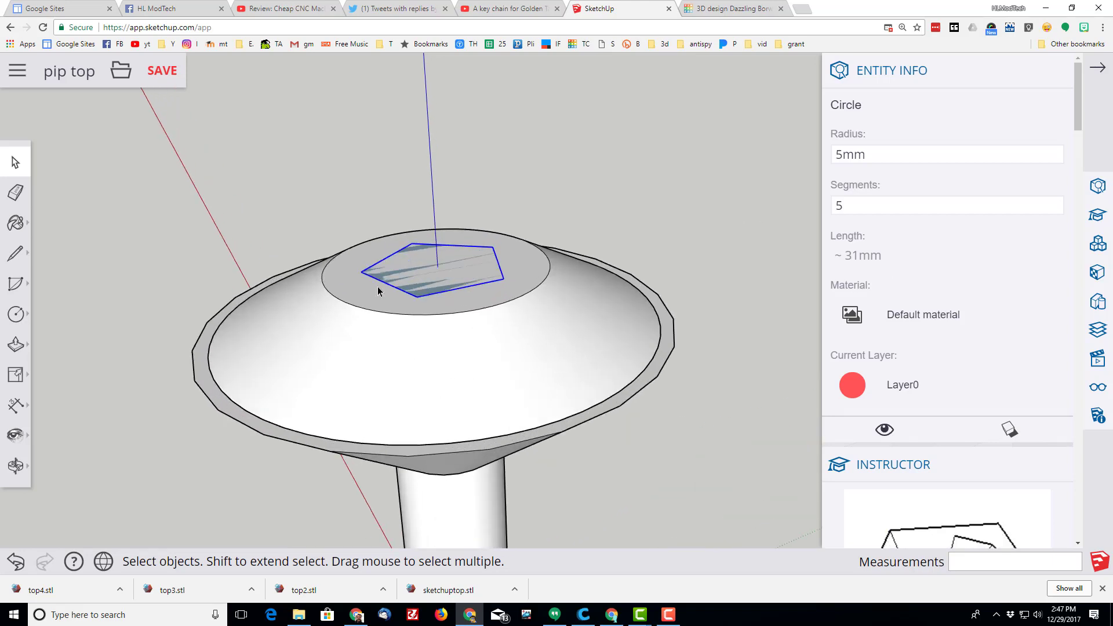
pyautogui.click(16, 254)
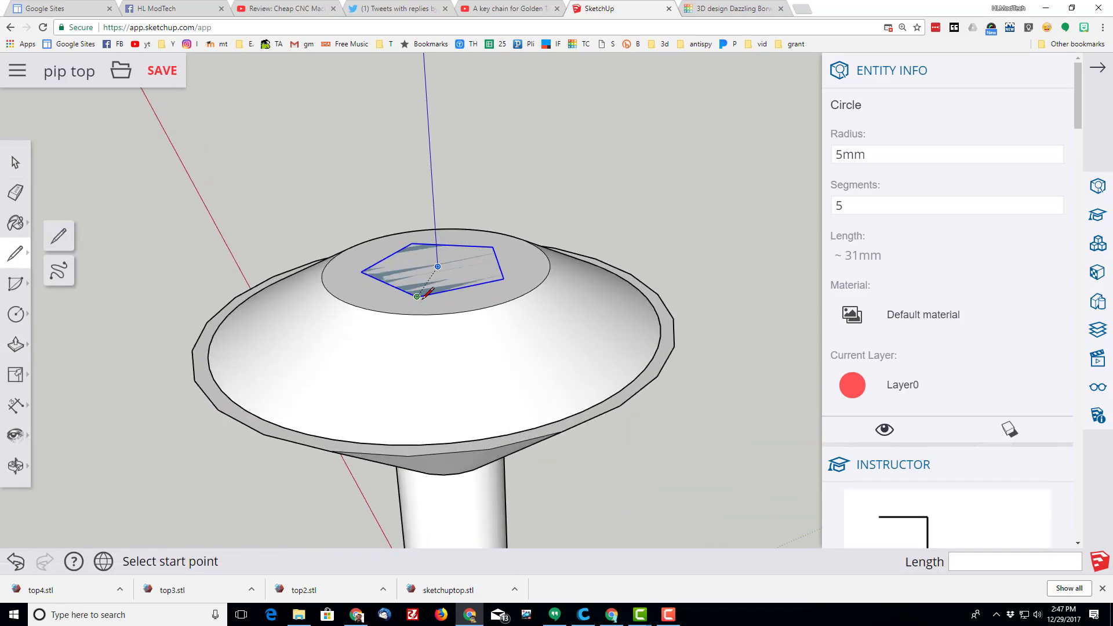
pyautogui.click(437, 266)
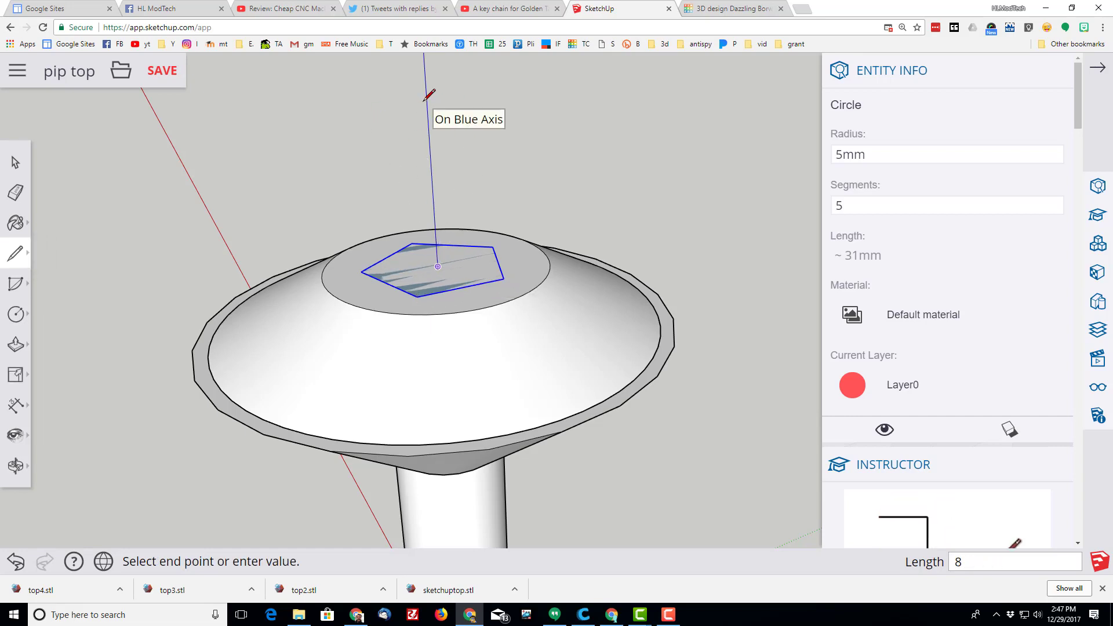
pyautogui.click(417, 297)
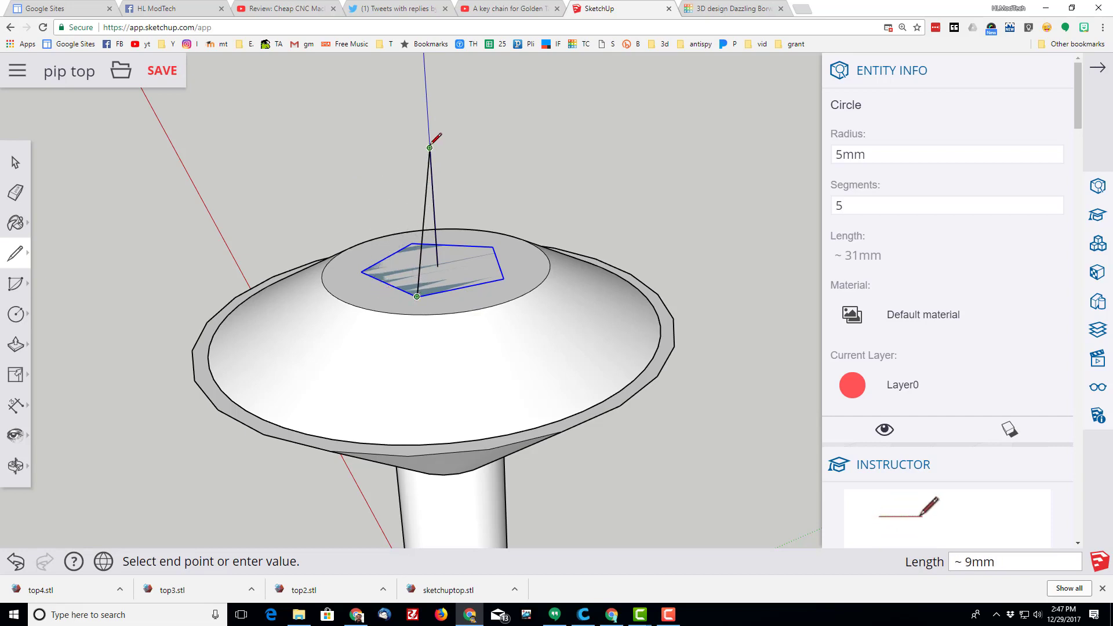
pyautogui.press('Escape')
# - Draw lines from the two neighbouring pentagon corners to the apex to form two triangular pyramid faces
pyautogui.click(504, 278)
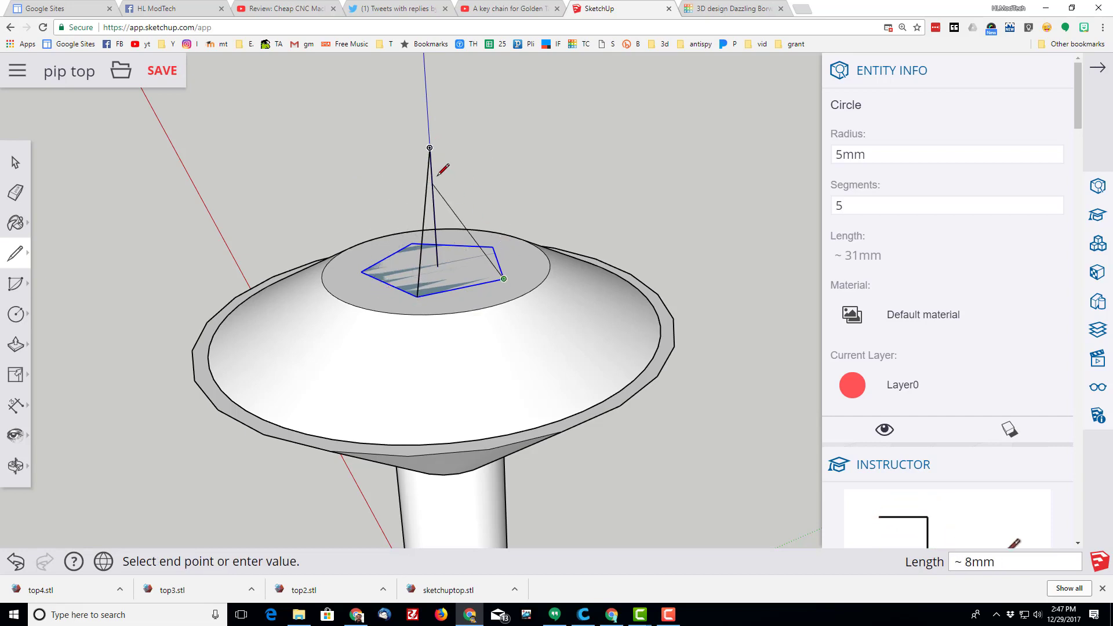
pyautogui.click(430, 147)
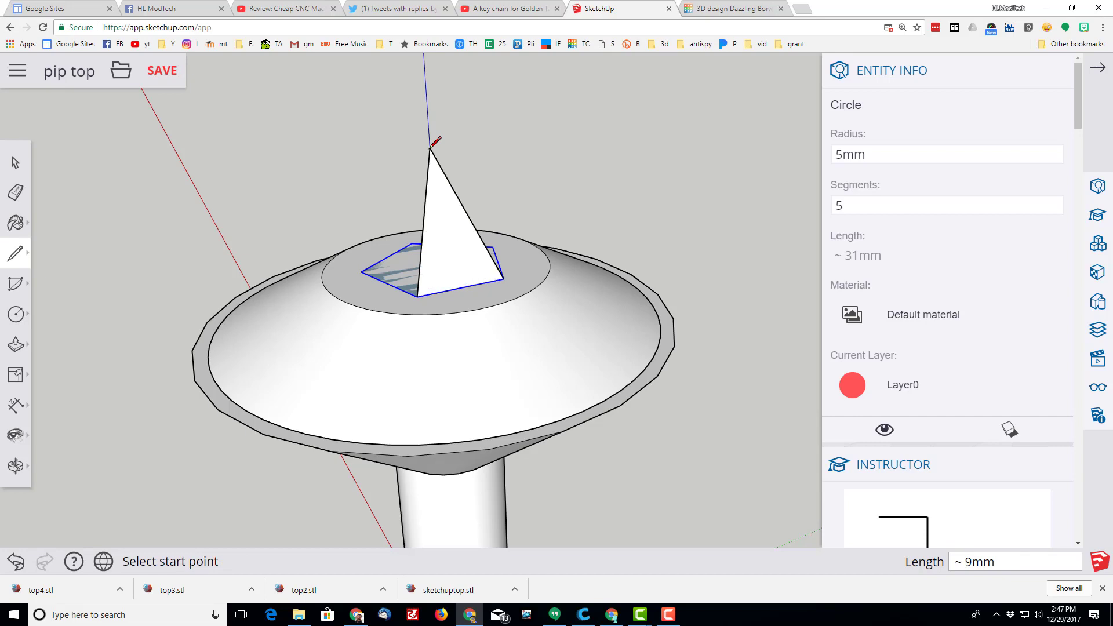
pyautogui.click(360, 271)
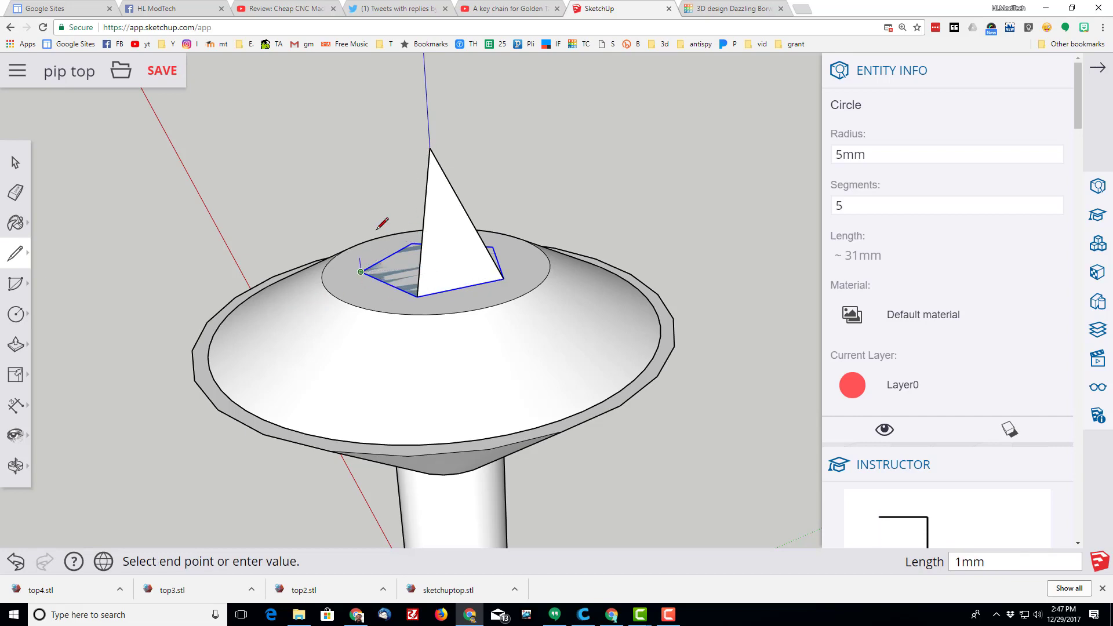
pyautogui.click(429, 147)
# - Erase the vertical construction line between the pentagon's centre and the pyramid's apex
pyautogui.moveTo(119, 273); pyautogui.dragTo(643, 313, button='middle')
pyautogui.click(16, 193)
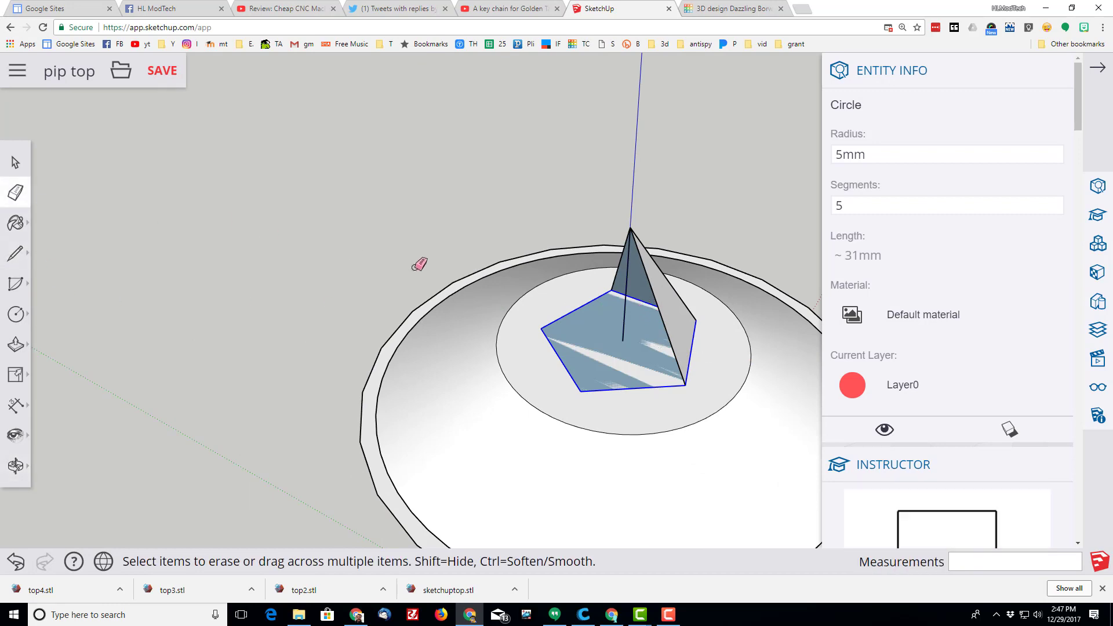
pyautogui.click(625, 294)
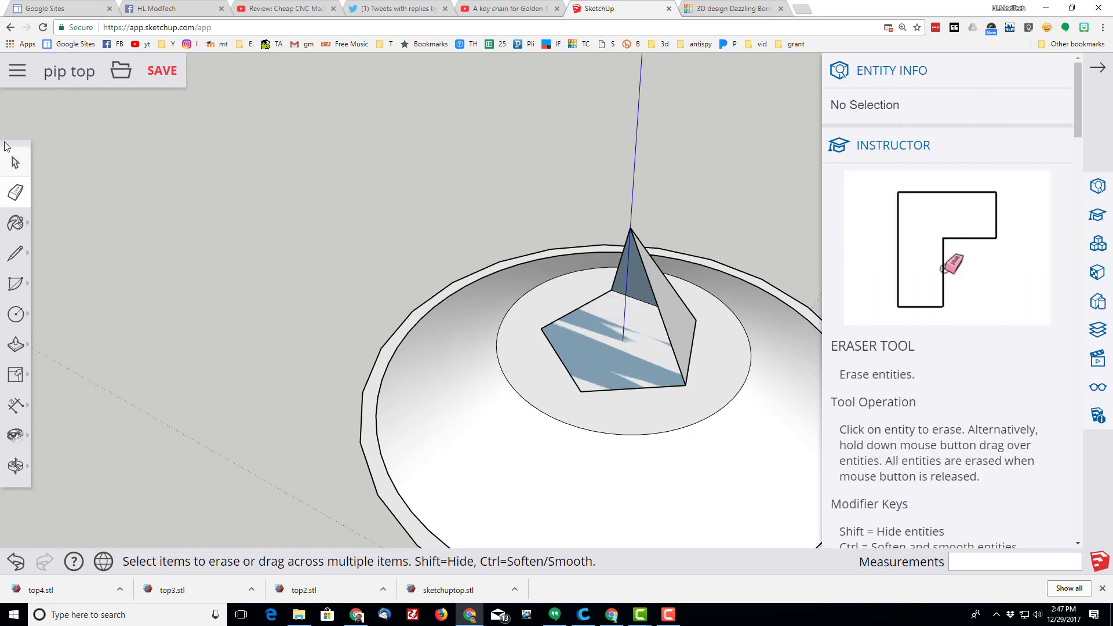
# - Draw lines from the two remaining pentagon corners to the apex to close the last pyramid faces
pyautogui.click(23, 163)
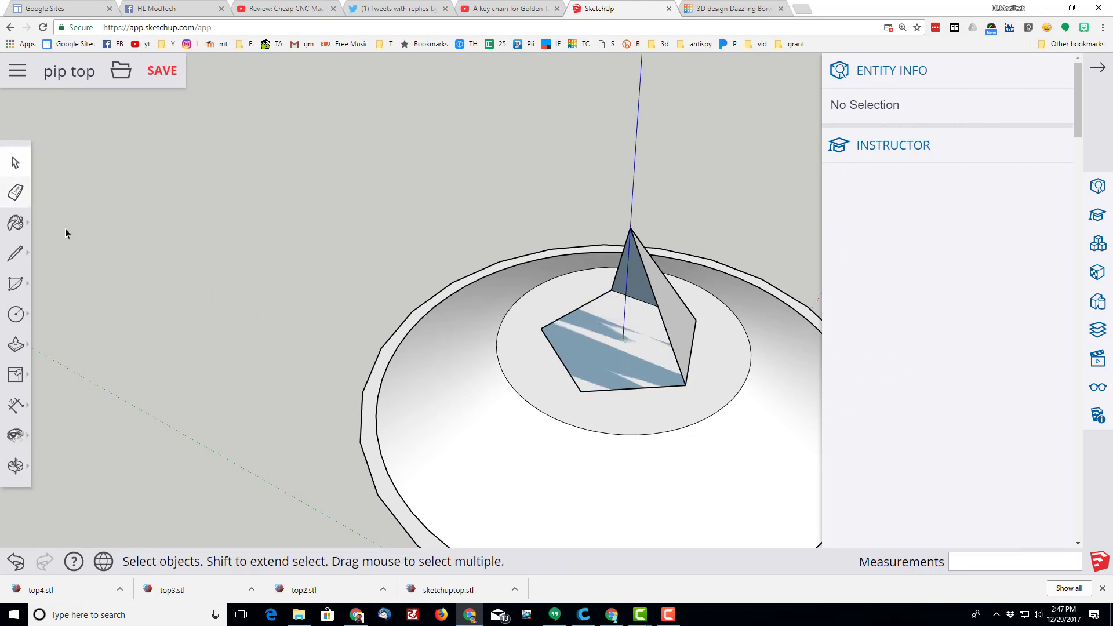
pyautogui.click(18, 255)
pyautogui.click(542, 331)
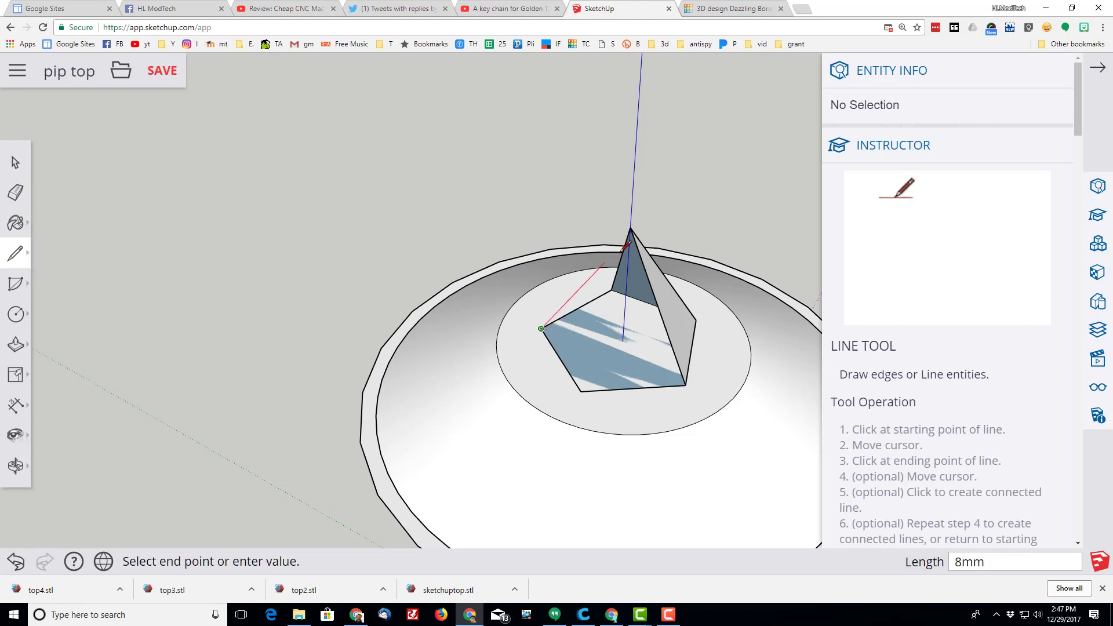
pyautogui.click(630, 229)
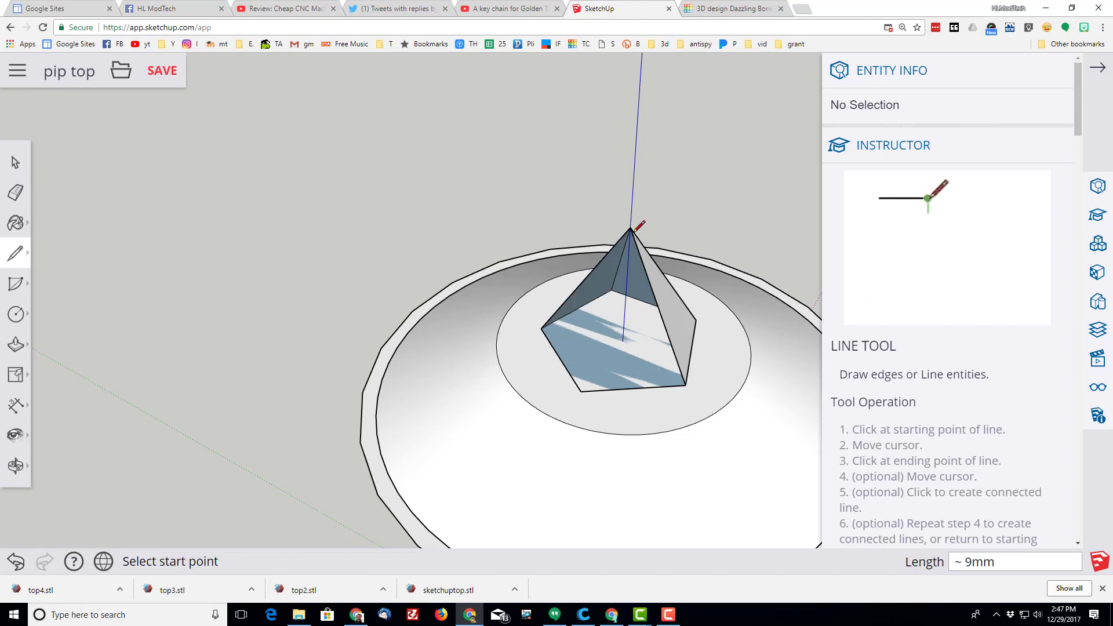
pyautogui.click(582, 391)
pyautogui.click(630, 228)
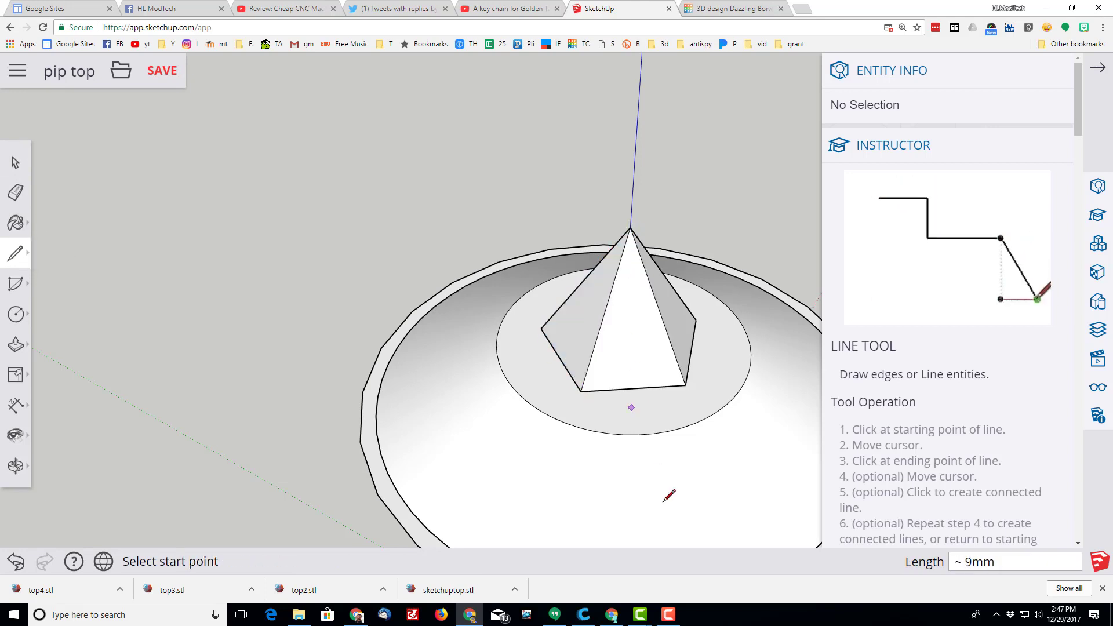
# - Make a group of the complete five-sided pyramid on top of the disc and save the model
pyautogui.scroll(-3, 665, 490)
pyautogui.moveTo(587, 475); pyautogui.dragTo(649, 541, button='middle')
pyautogui.scroll(-4, 483, 501)
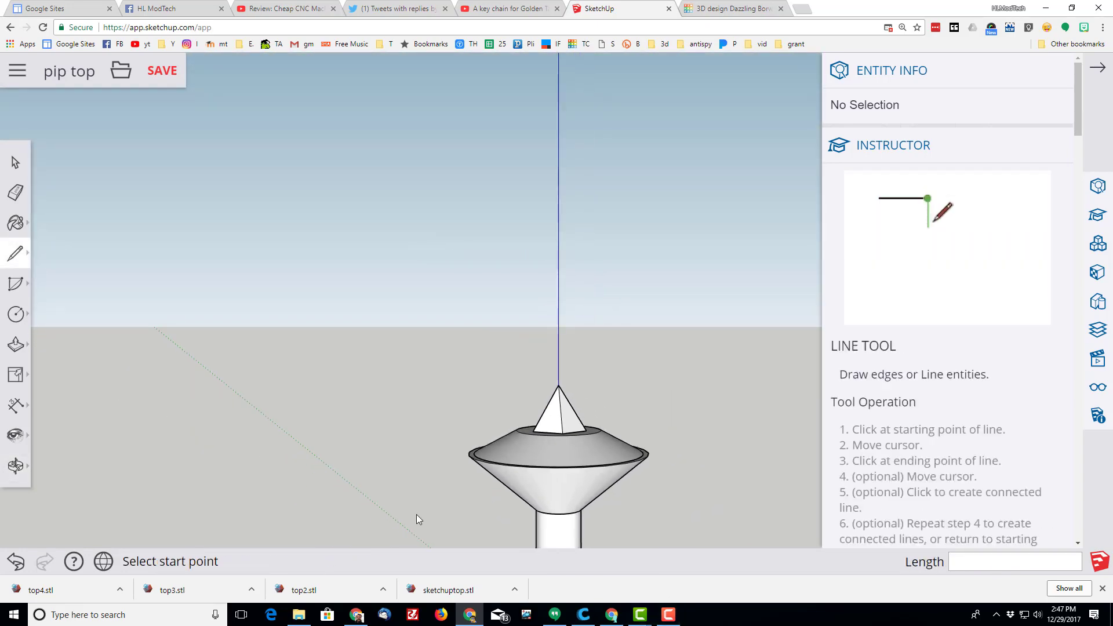
pyautogui.moveTo(417, 516); pyautogui.dragTo(559, 373, button='middle')
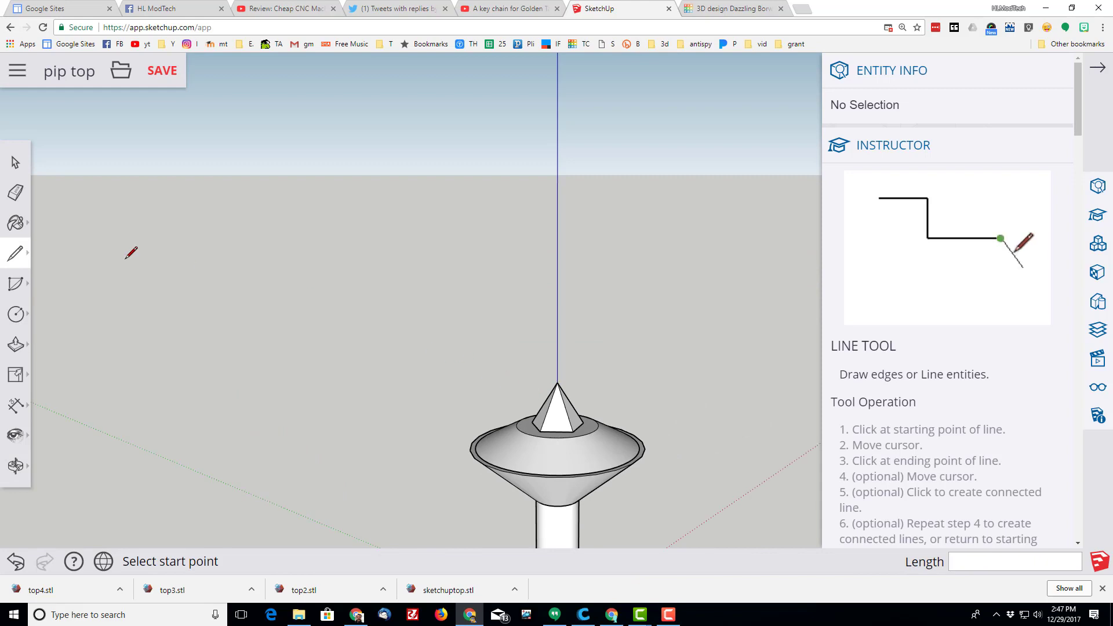
pyautogui.click(16, 163)
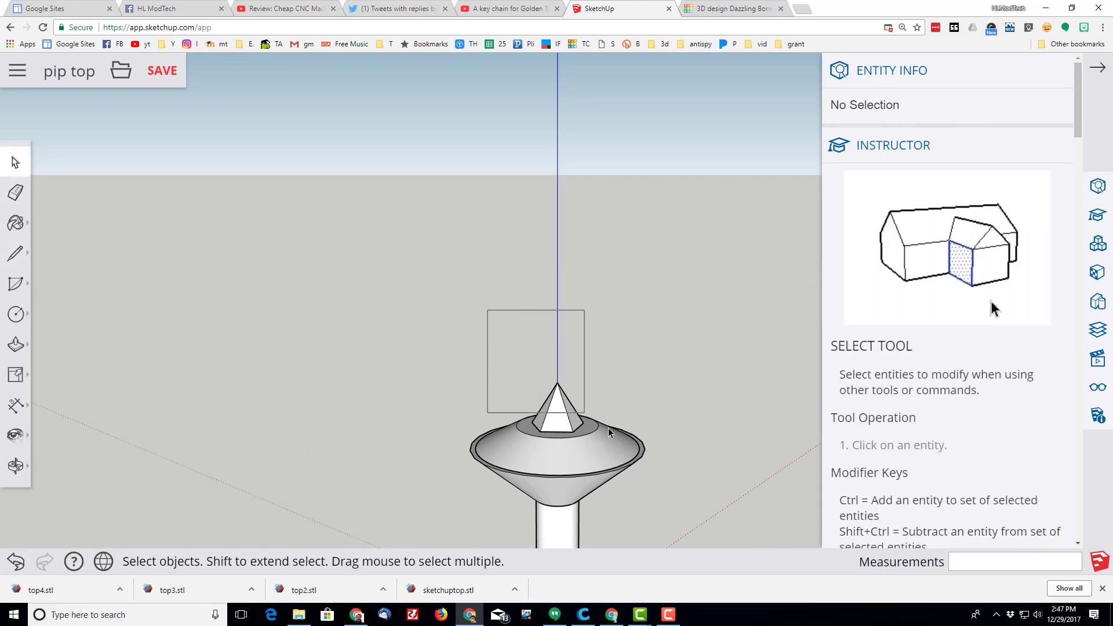
pyautogui.moveTo(607, 427); pyautogui.dragTo(621, 440)
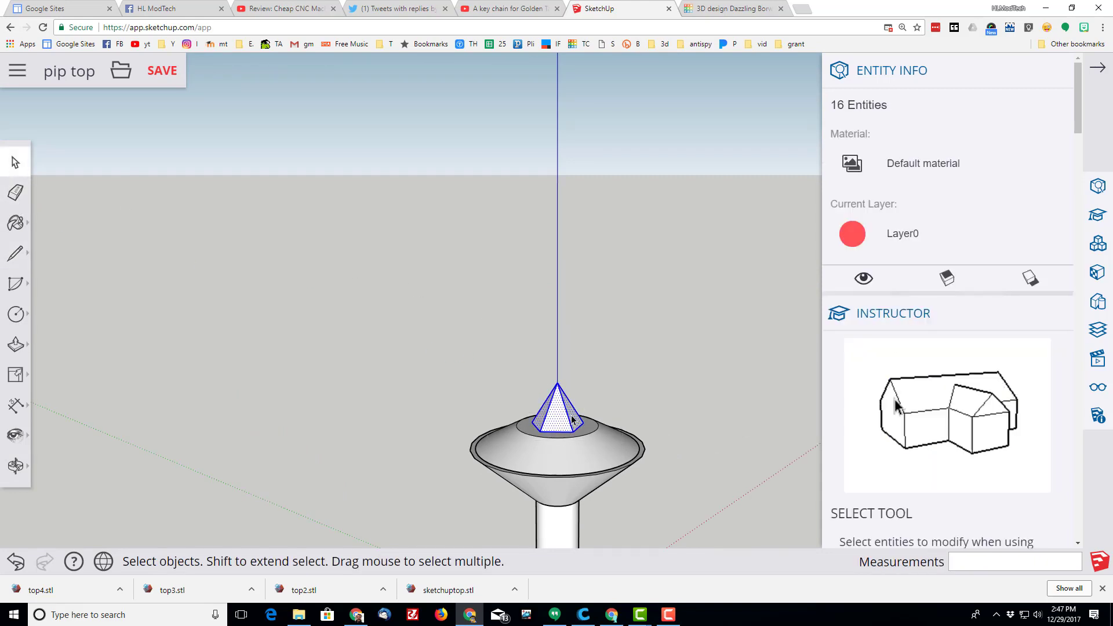
pyautogui.moveTo(469, 300); pyautogui.dragTo(615, 445)
pyautogui.rightClick(551, 417)
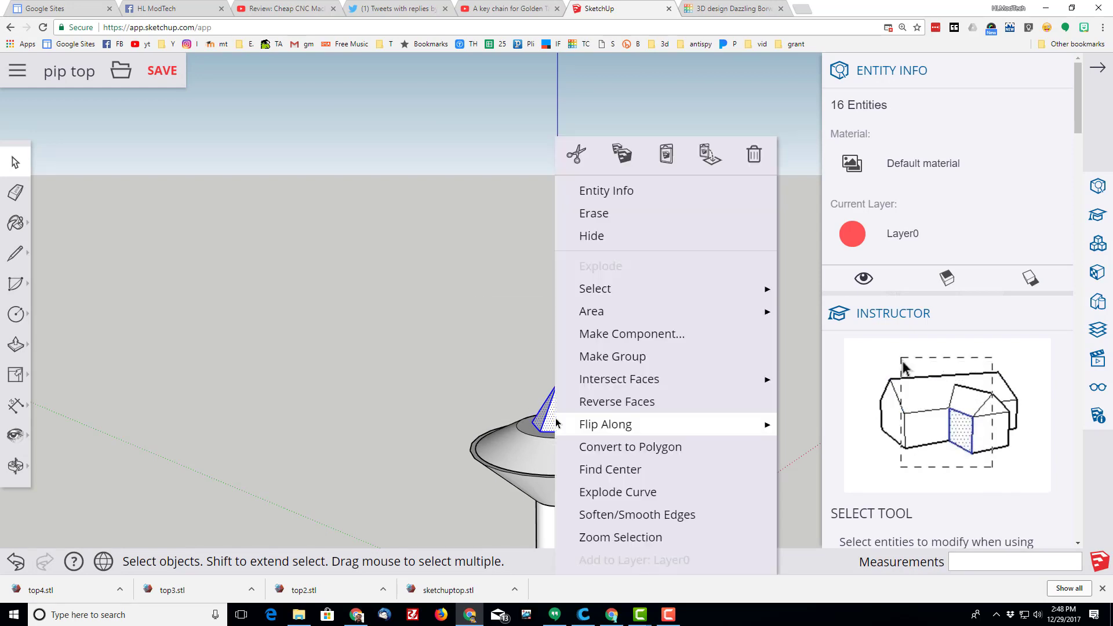
pyautogui.click(604, 356)
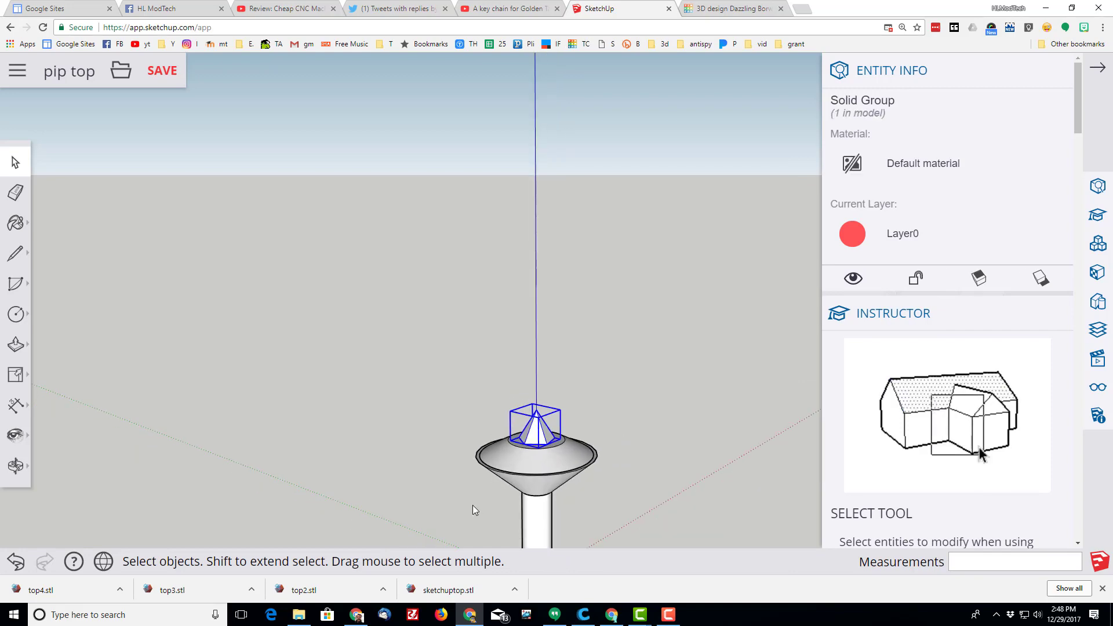
pyautogui.moveTo(472, 506); pyautogui.dragTo(281, 293, button='middle')
pyautogui.click(282, 293)
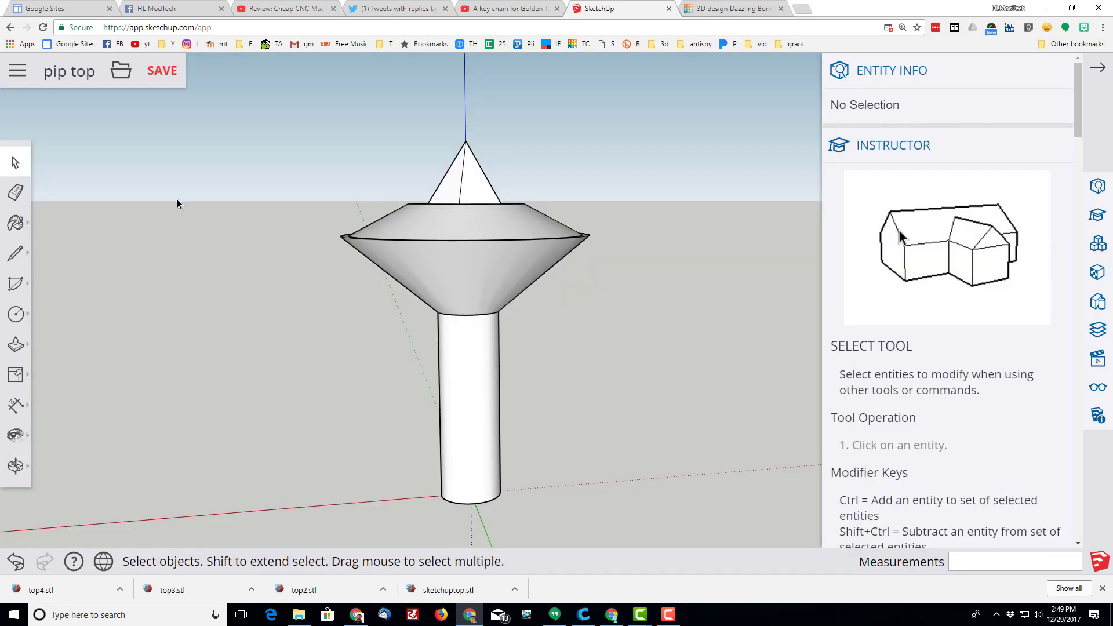
pyautogui.click(164, 86)
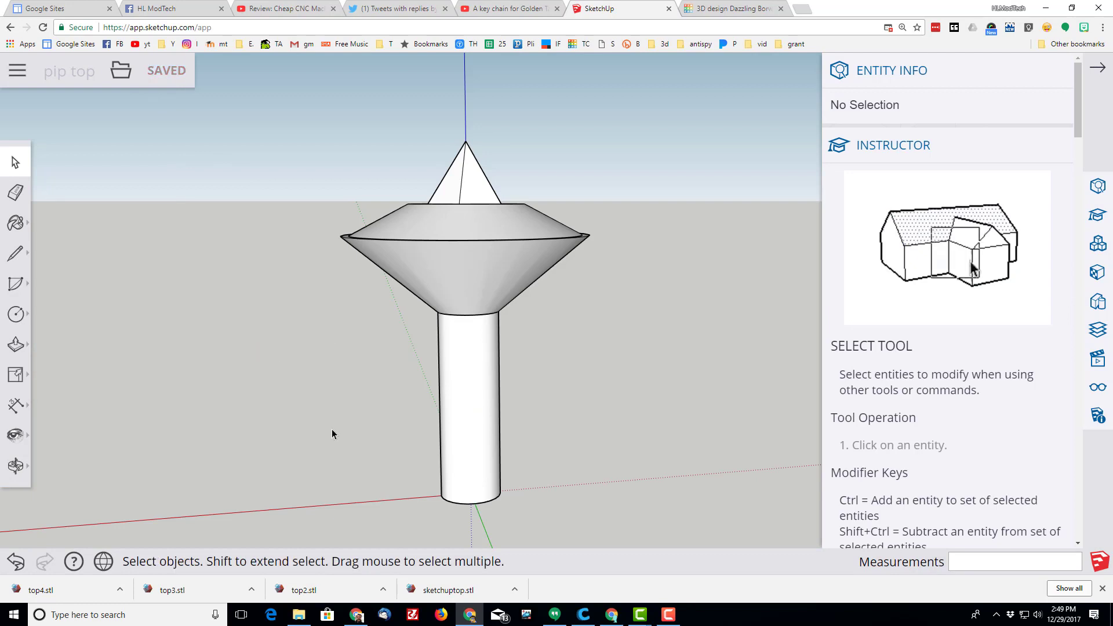
# - Select the flared cone, tapered disc, pyramid and shaft in turn to check that each is a separate group
pyautogui.moveTo(349, 443); pyautogui.dragTo(423, 497, button='middle')
pyautogui.scroll(2, 439, 495)
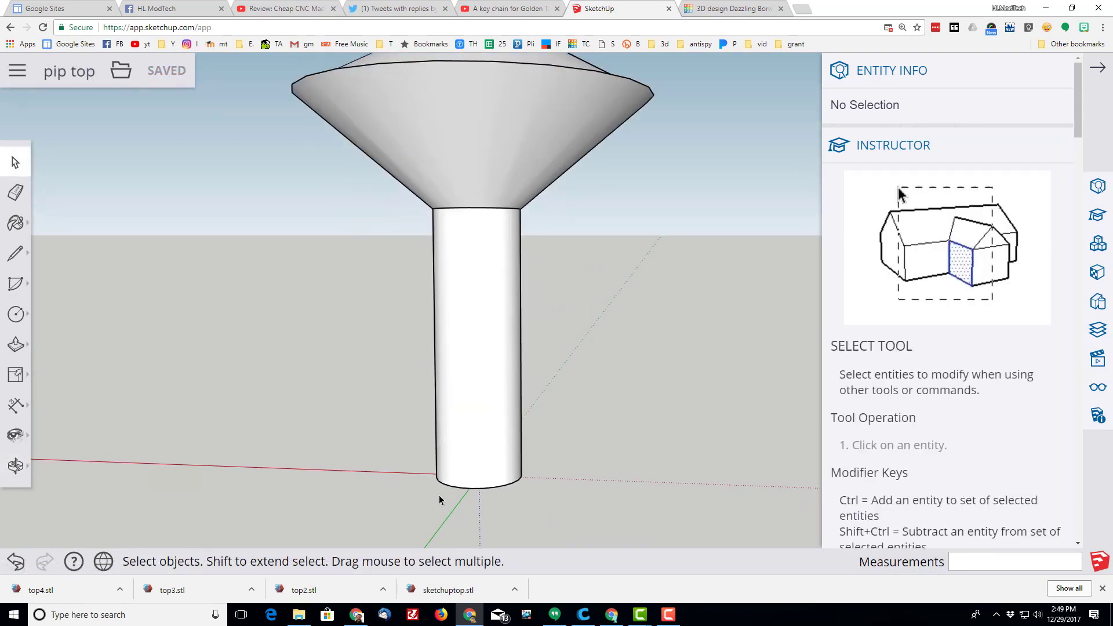
pyautogui.scroll(-2, 452, 477)
pyautogui.click(449, 281)
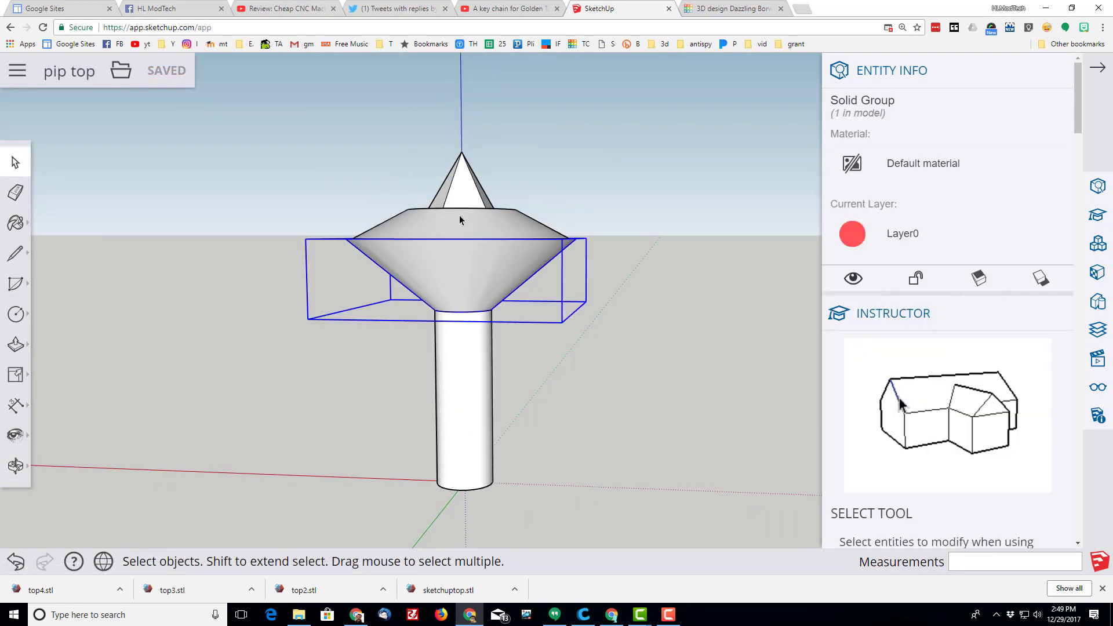
pyautogui.click(459, 214)
pyautogui.click(454, 192)
pyautogui.click(430, 350)
pyautogui.click(455, 376)
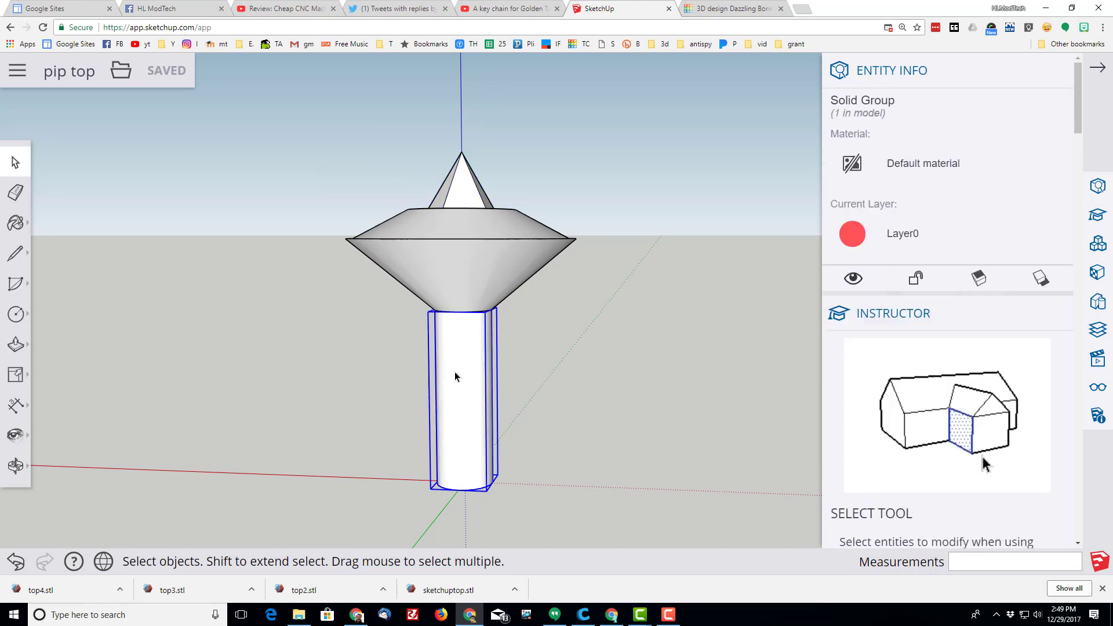
# - Inside the shaft group, scale the lower end circle uniformly about its centre to about 0.83 to taper the shaft
pyautogui.doubleClick(463, 392)
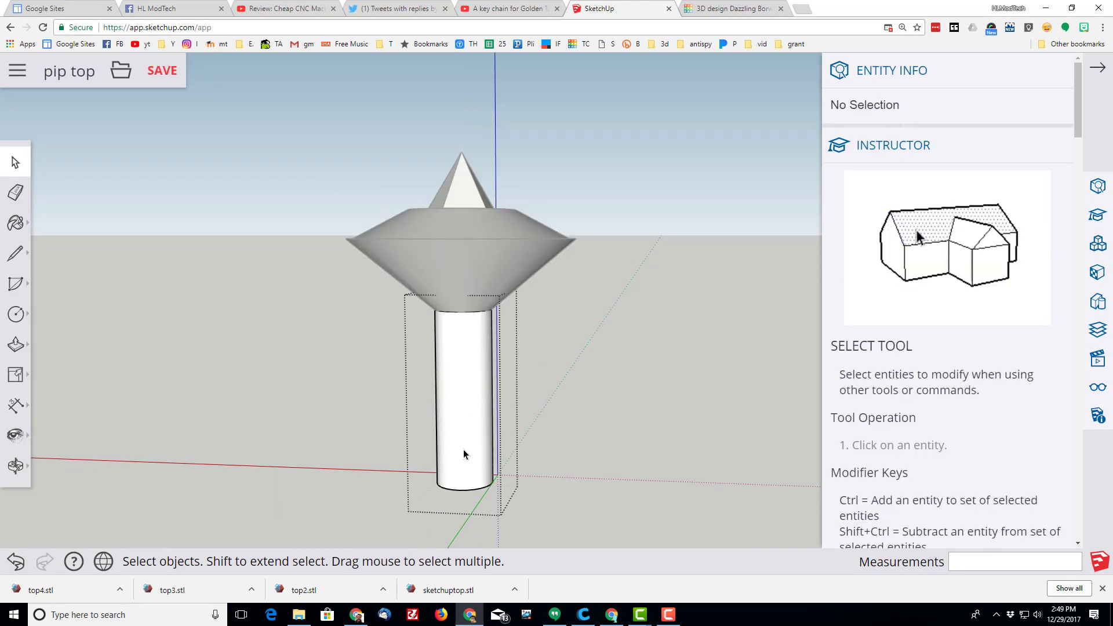
pyautogui.click(467, 490)
pyautogui.click(471, 494)
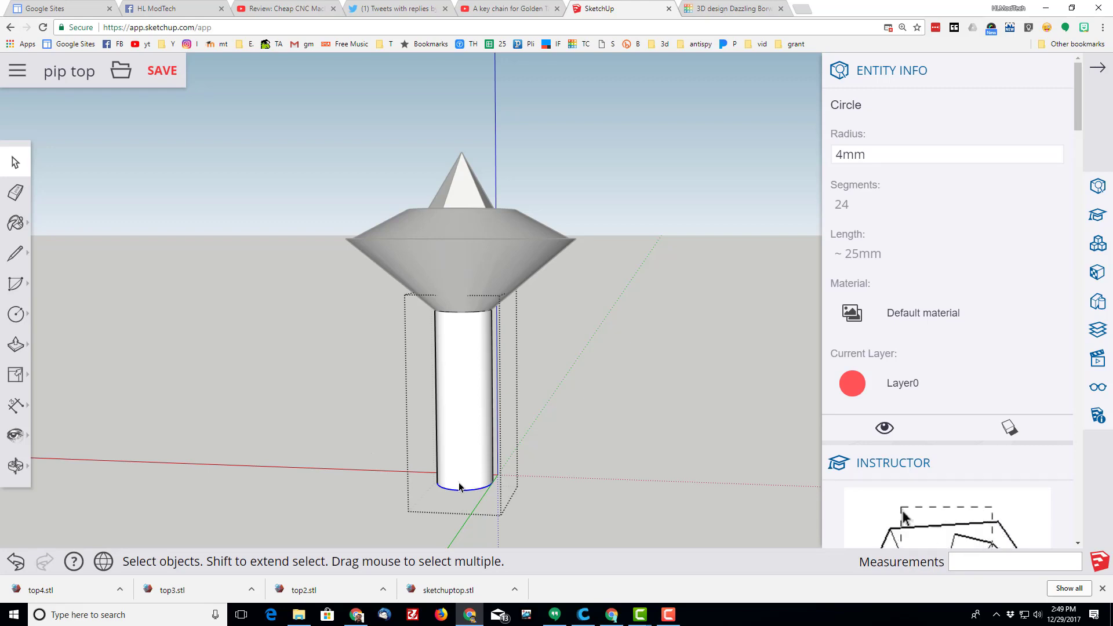
pyautogui.click(16, 375)
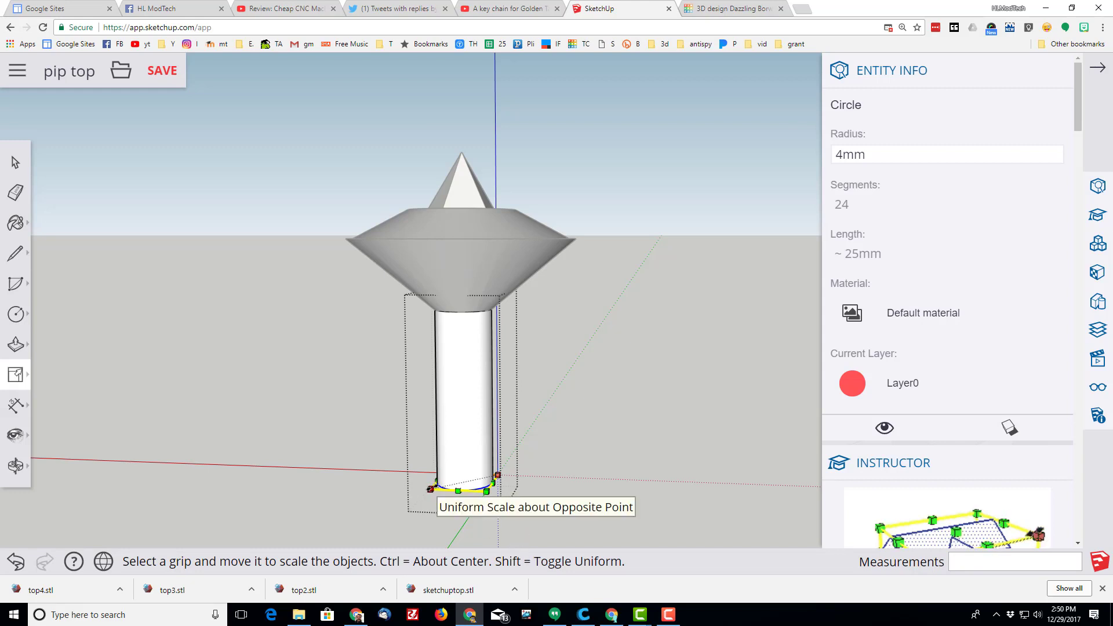
pyautogui.press('ctrl')
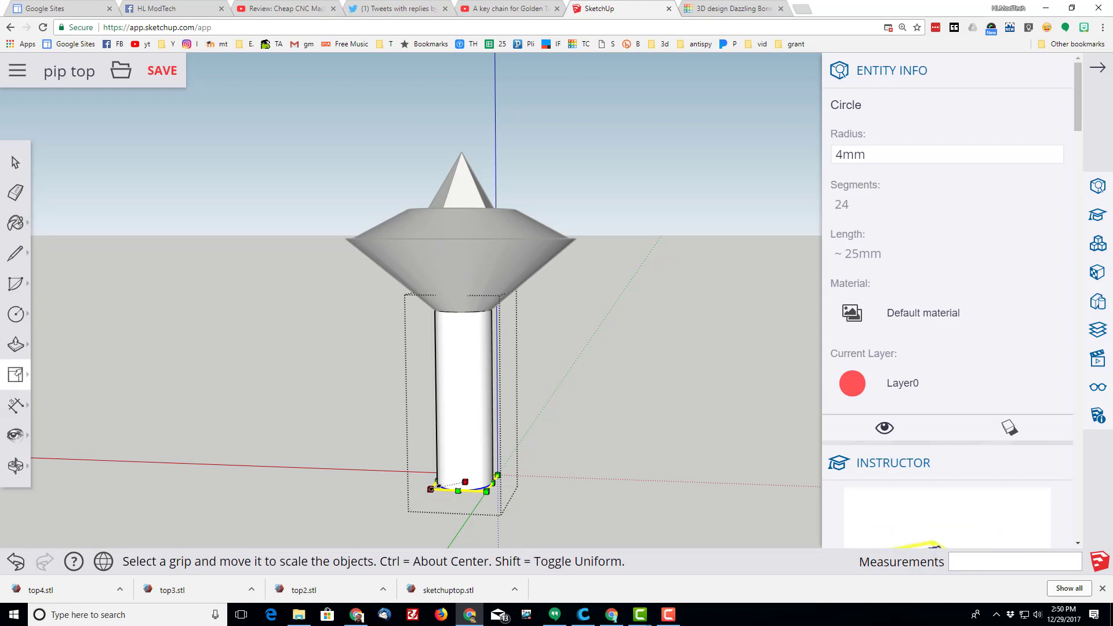
pyautogui.keyDown('ctrl'); pyautogui.moveTo(430, 489); pyautogui.dragTo(436, 489); pyautogui.keyUp('ctrl')
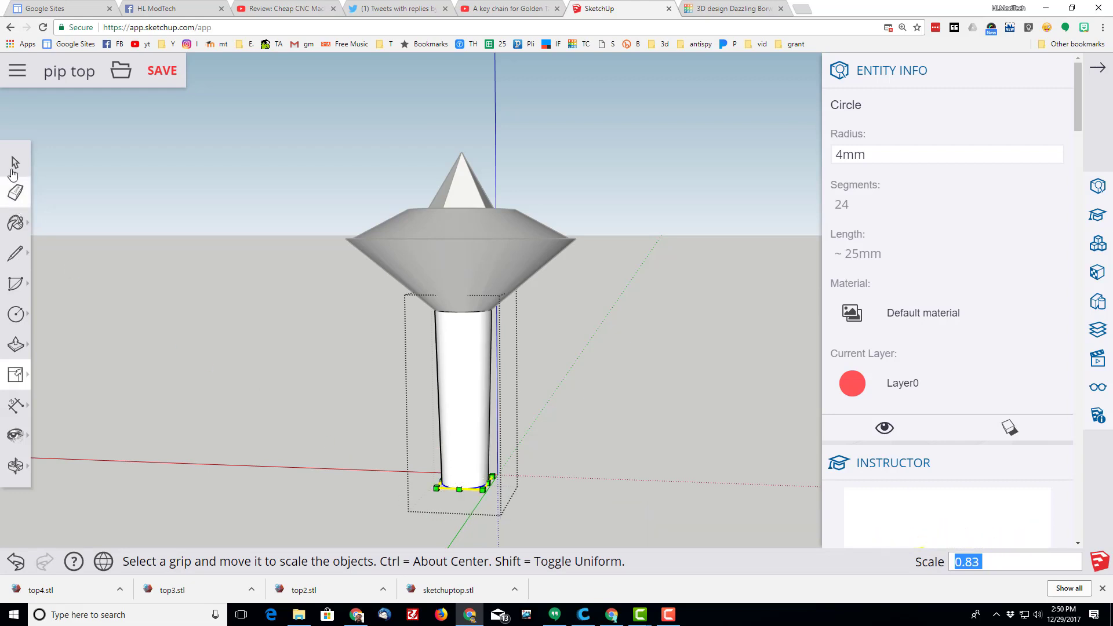
pyautogui.click(14, 169)
pyautogui.click(319, 419)
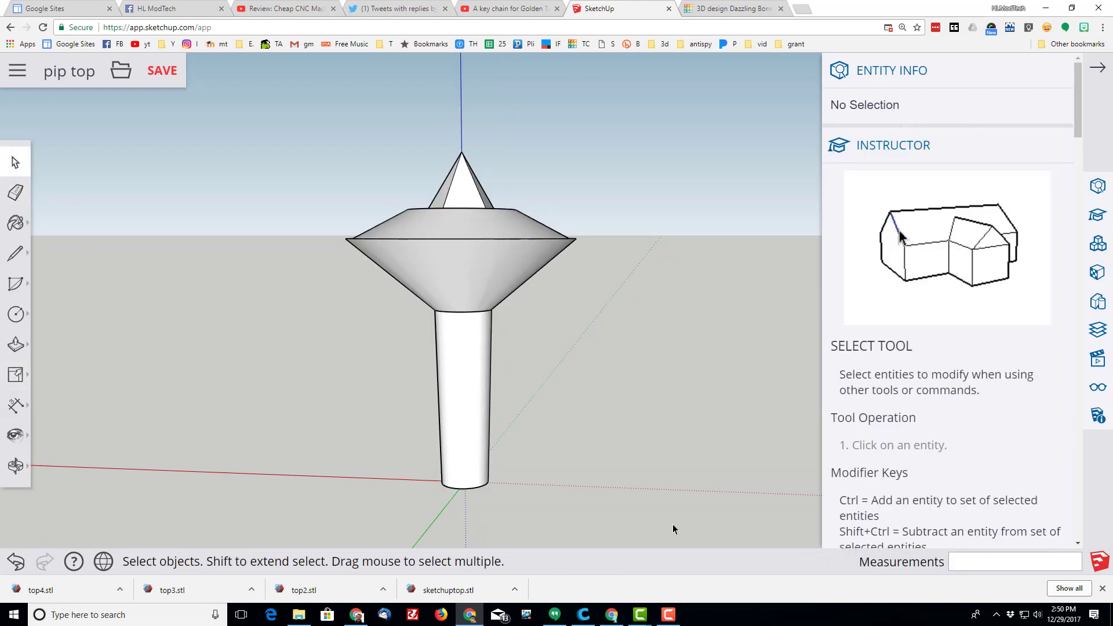
# - Save the model and download it as the STL file "pip top (1).stl" in the 3dmodeling folder
pyautogui.rightClick(517, 473)
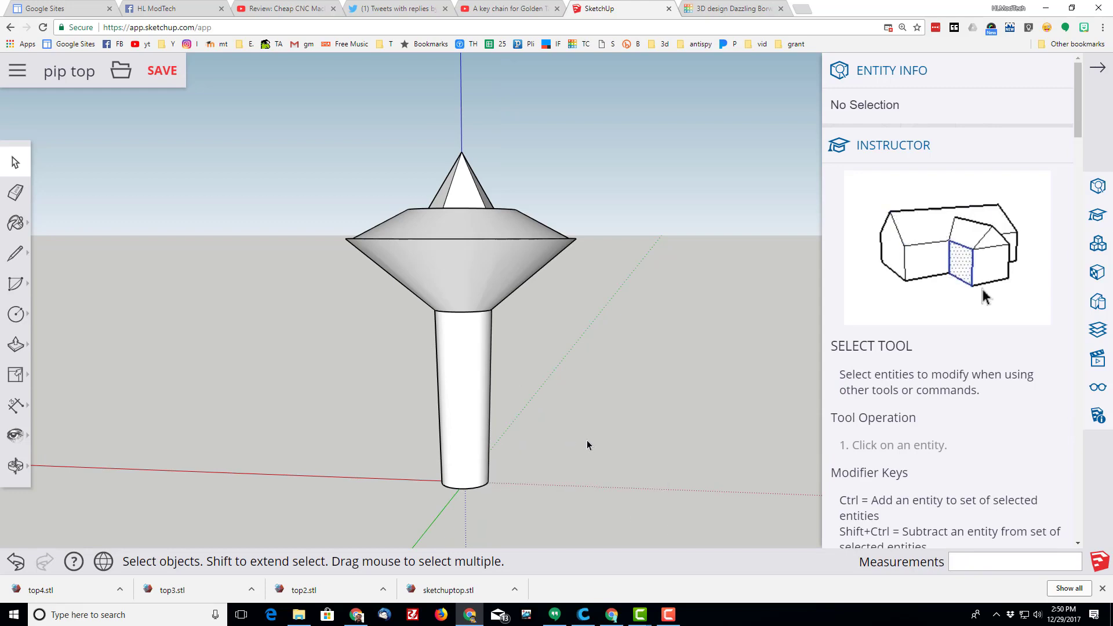
pyautogui.moveTo(589, 447); pyautogui.dragTo(538, 427, button='middle')
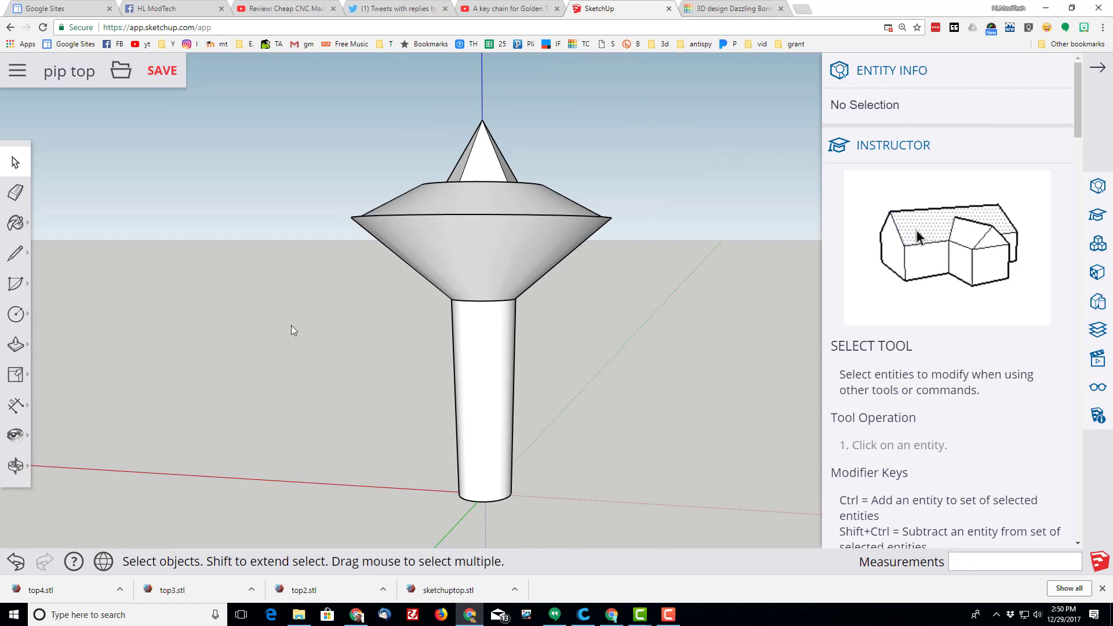
pyautogui.moveTo(290, 325); pyautogui.dragTo(161, 138, button='middle')
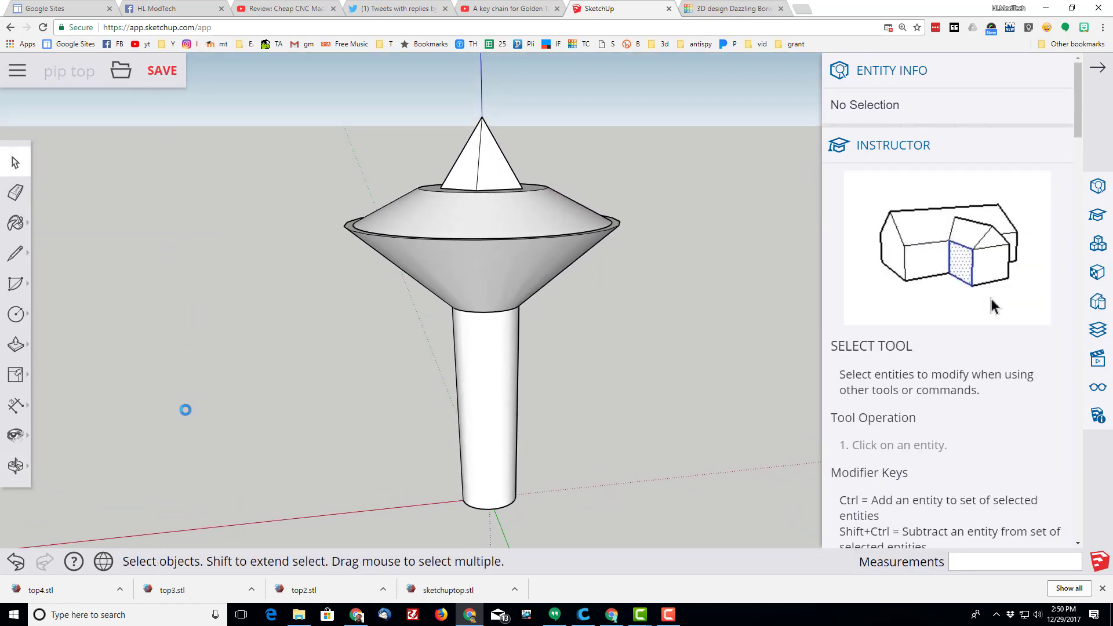
pyautogui.click(113, 83)
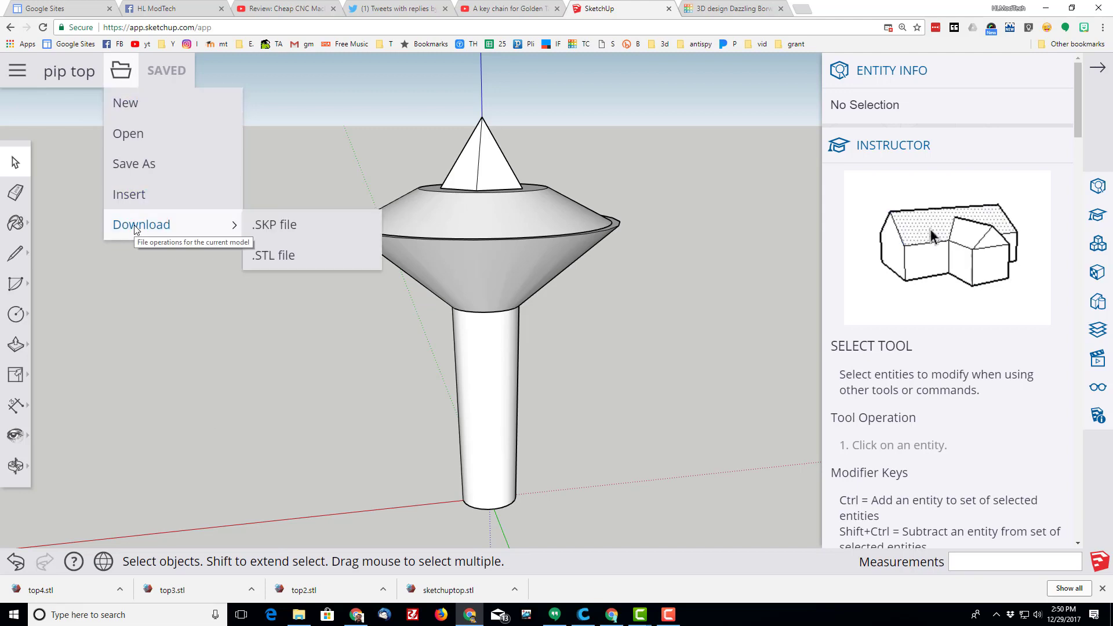
pyautogui.moveTo(145, 225)
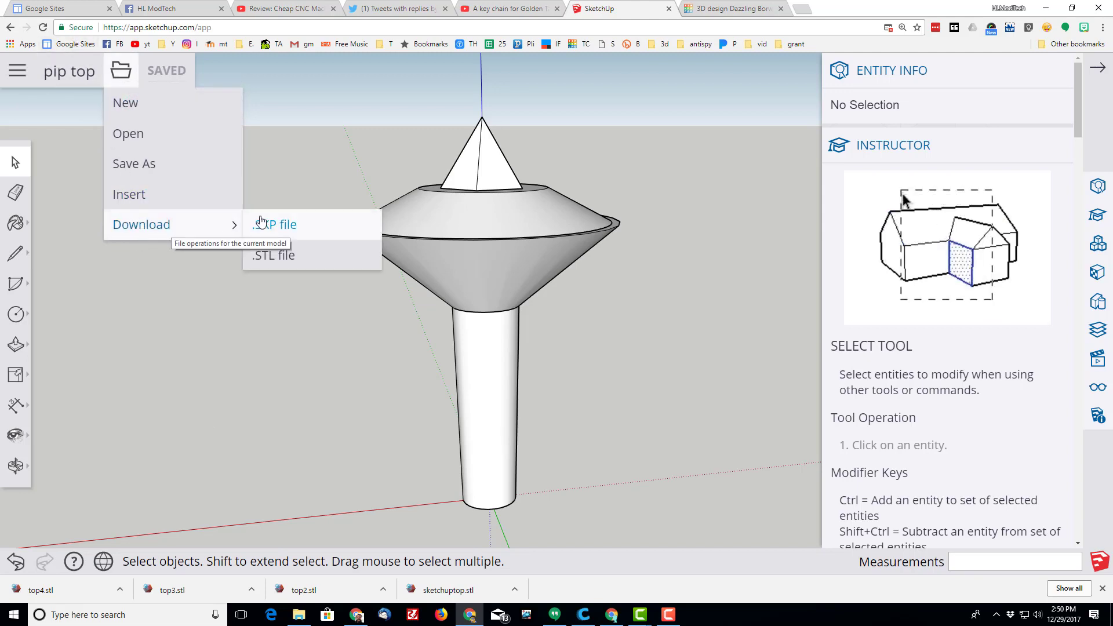
pyautogui.click(275, 262)
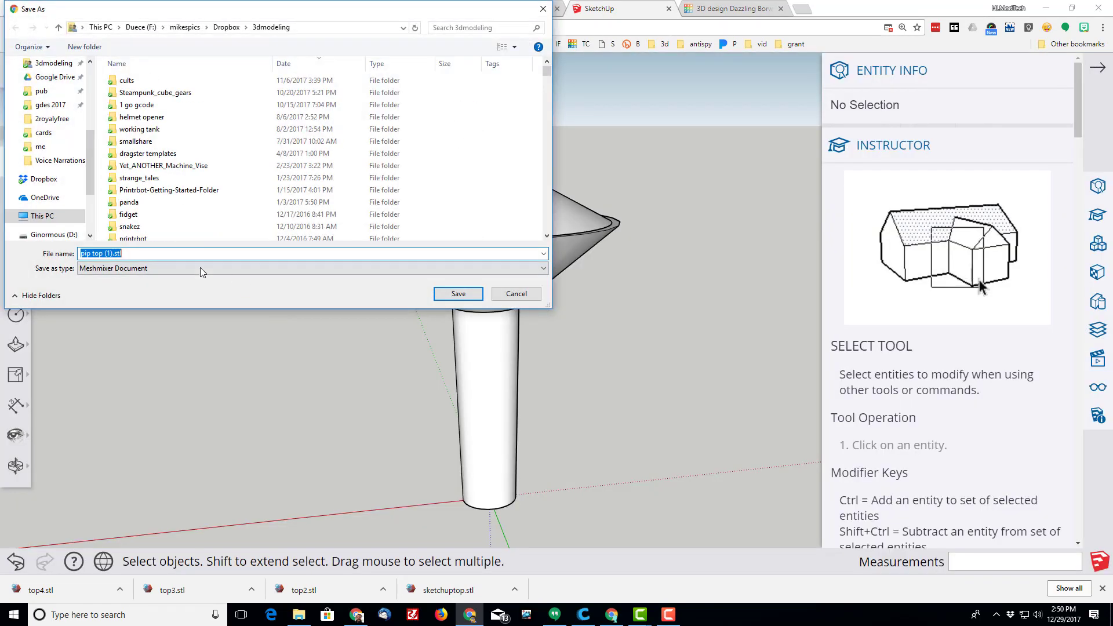
pyautogui.press('Return')
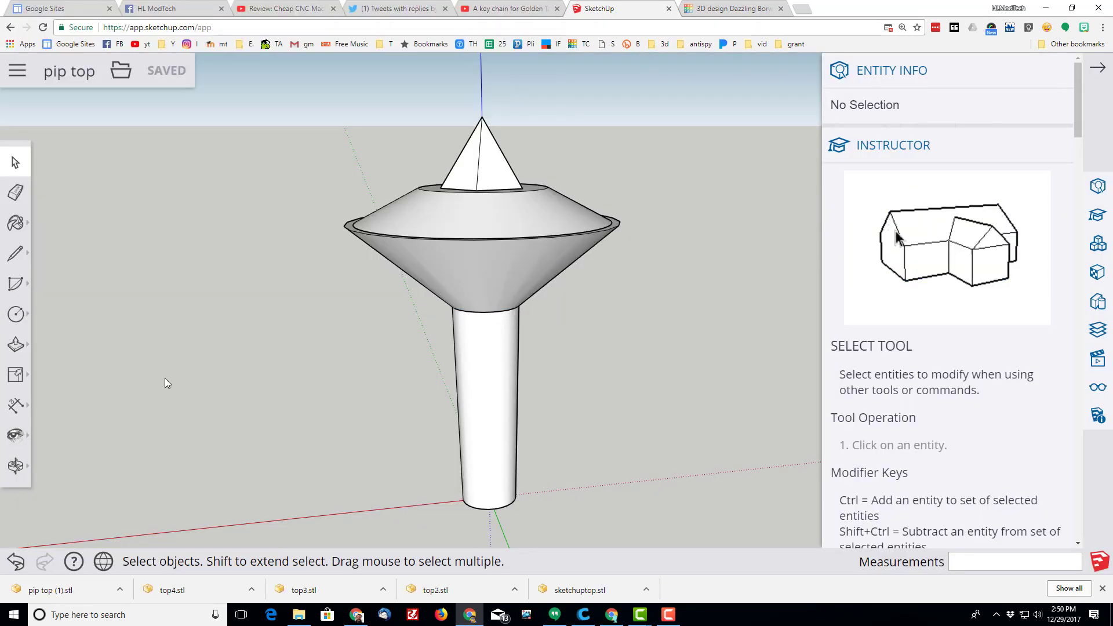
# - Examine the finished top's pyramid tip, disc, flared cone and tapered shaft from several angles
pyautogui.scroll(-1, 165, 378)
pyautogui.scroll(2, 324, 330)
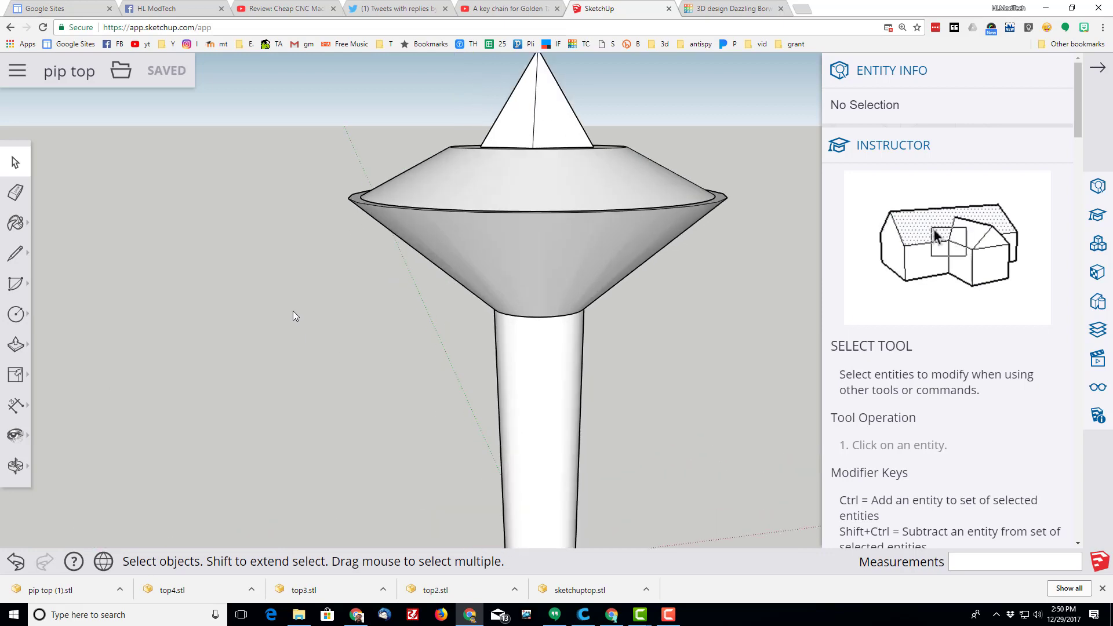
pyautogui.scroll(-1, 325, 307)
pyautogui.moveTo(655, 343); pyautogui.dragTo(617, 328, button='middle')
pyautogui.scroll(1, 502, 265)
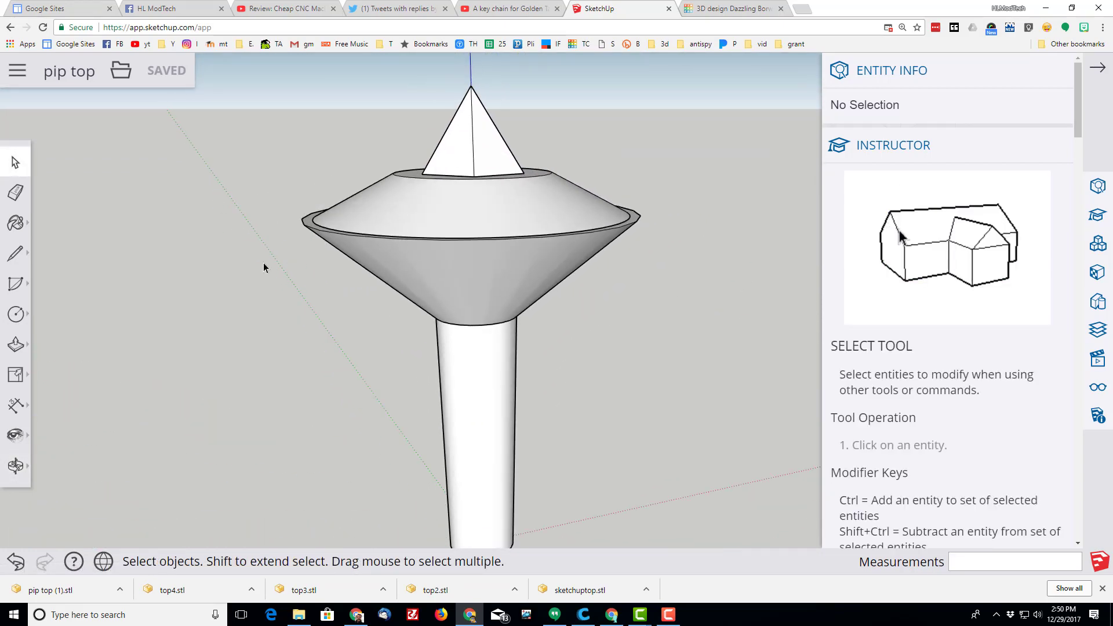
pyautogui.moveTo(263, 263); pyautogui.dragTo(351, 278, button='middle')
pyautogui.scroll(2, 240, 227)
pyautogui.scroll(-2, 240, 227)
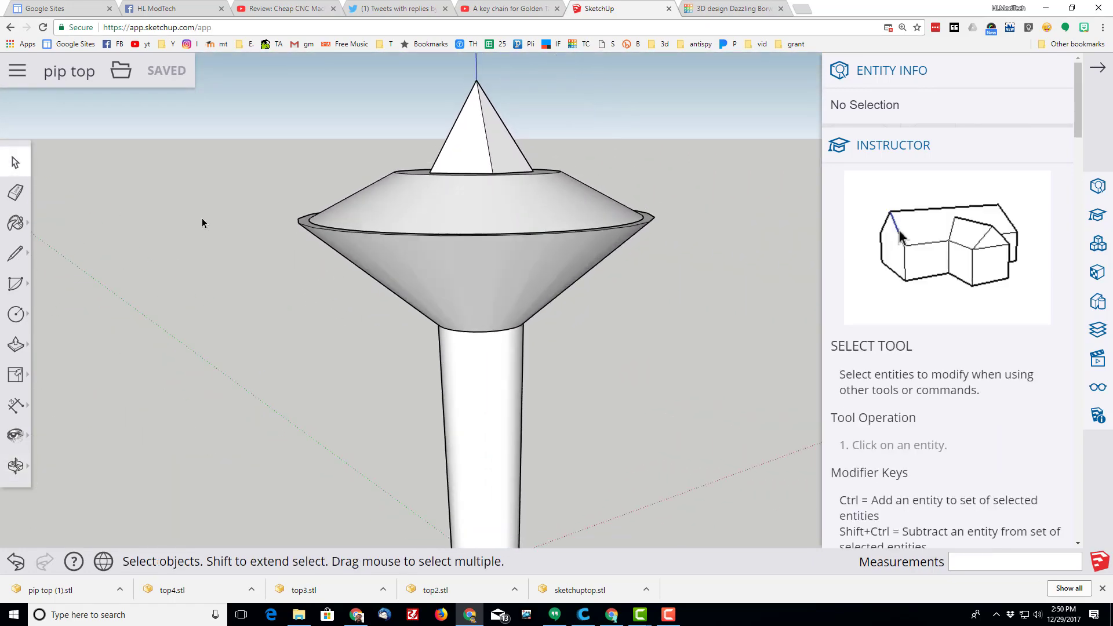
pyautogui.moveTo(202, 219); pyautogui.dragTo(429, 284, button='middle')
pyautogui.scroll(-2, 385, 279)
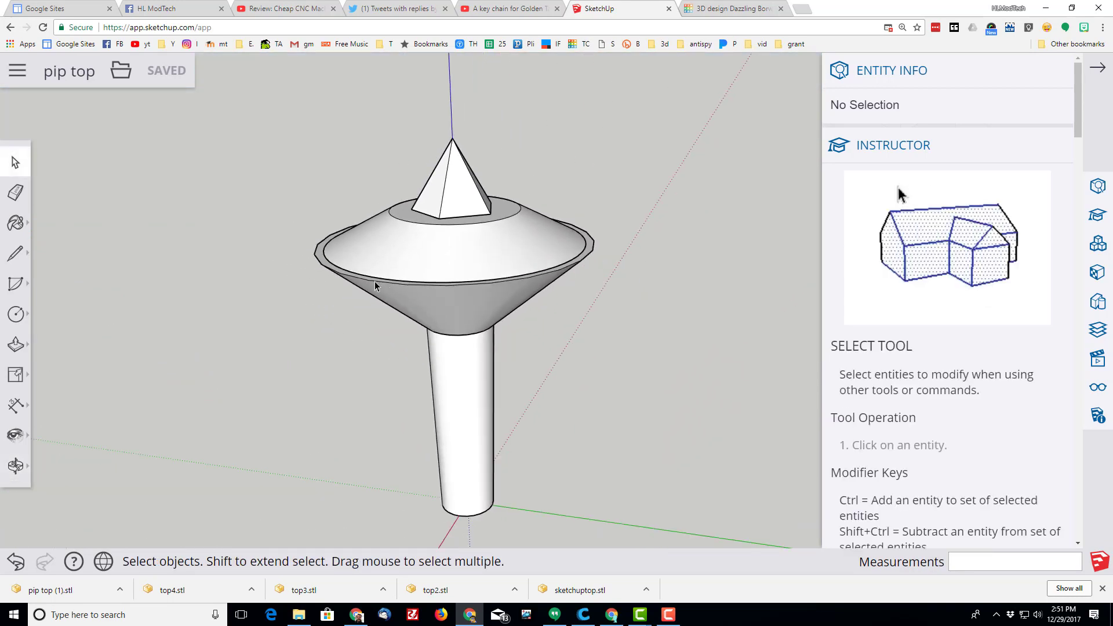